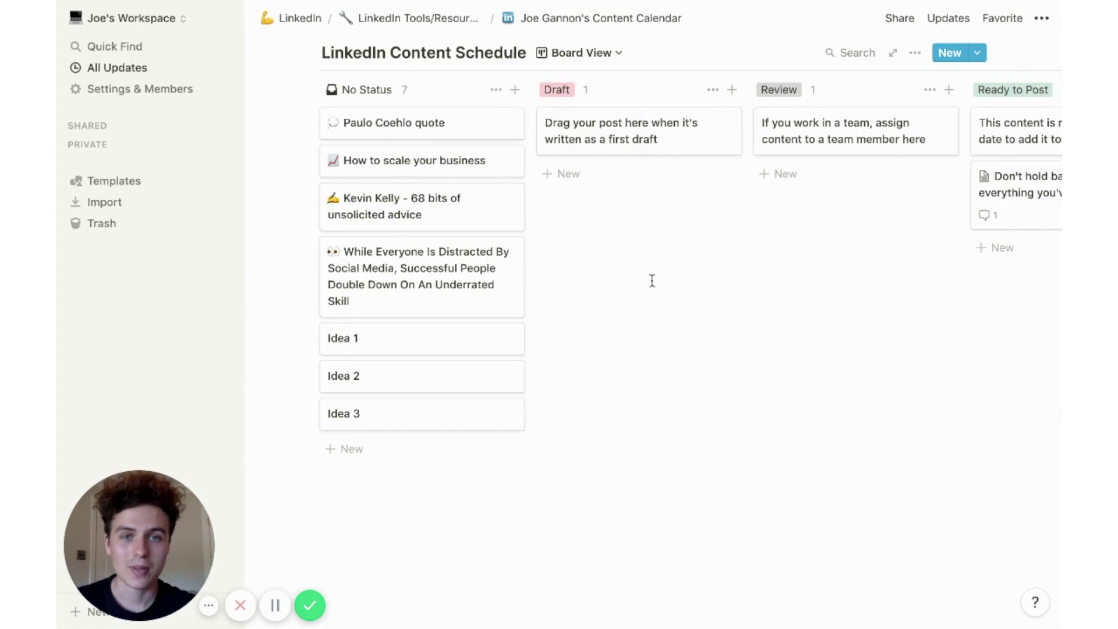
Switch the LinkedIn Content Schedule to its Content Calendar view
{"action": "scroll", "coordinate": [652, 324], "scroll_direction": "right", "scroll_amount": 3}
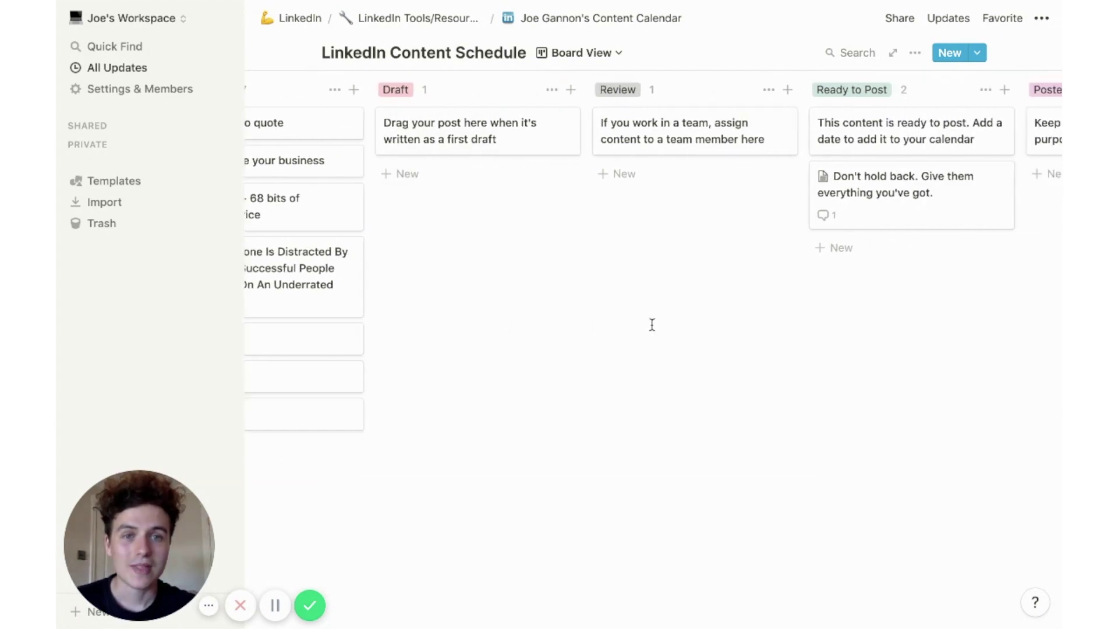
{"action": "scroll", "coordinate": [652, 324], "scroll_direction": "right", "scroll_amount": 1}
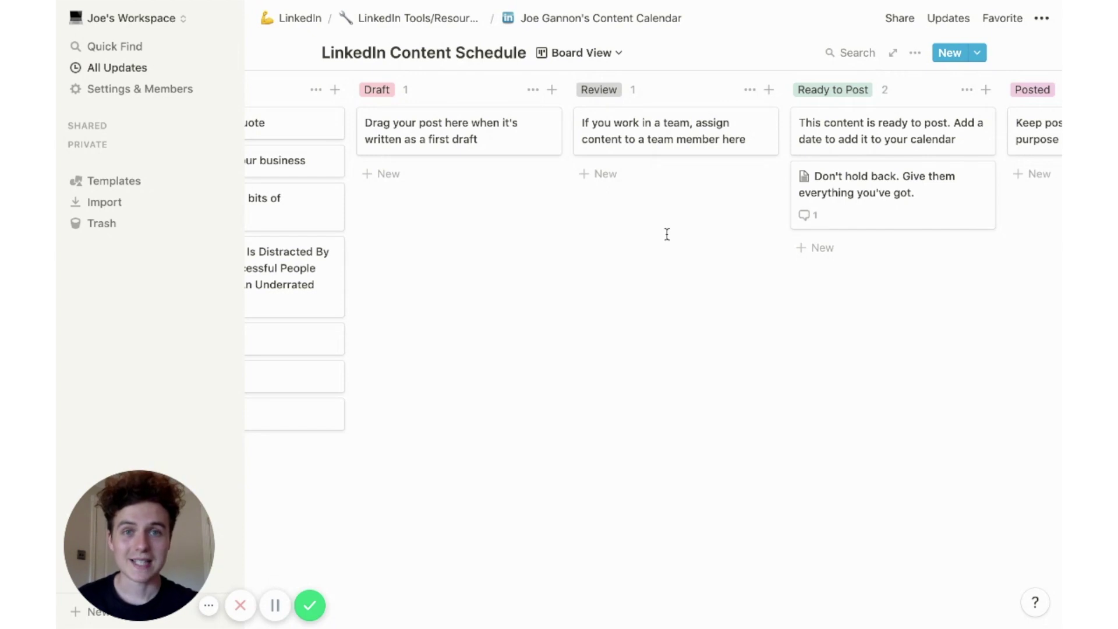
{"action": "scroll", "coordinate": [676, 280], "scroll_direction": "right", "scroll_amount": 1}
{"action": "scroll", "coordinate": [1020, 265], "scroll_direction": "right", "scroll_amount": 3}
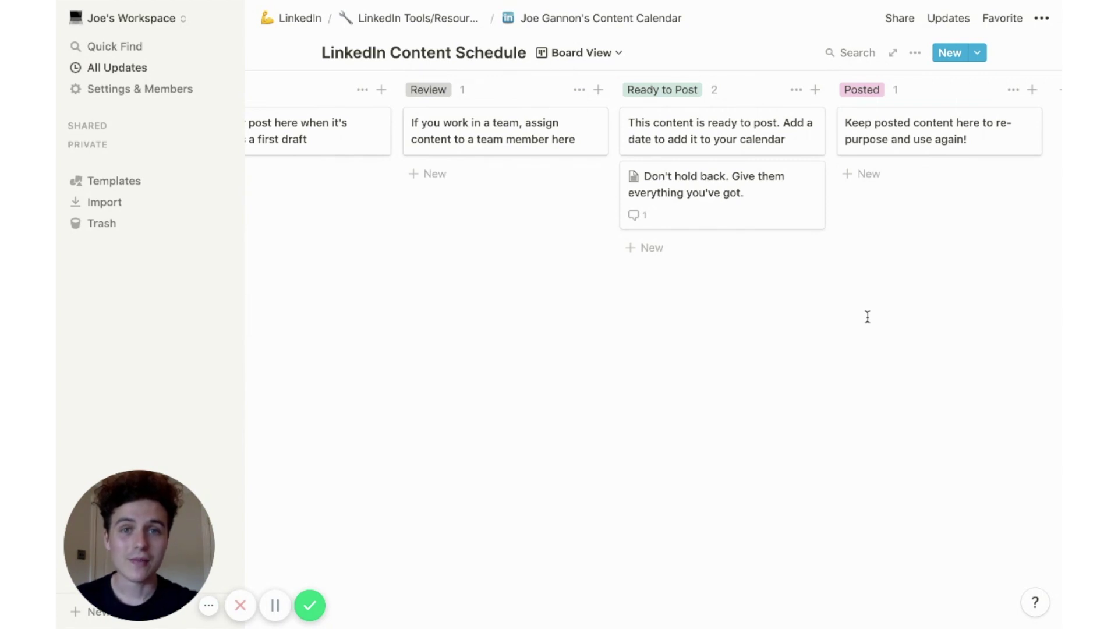
{"action": "scroll", "coordinate": [856, 262], "scroll_direction": "right", "scroll_amount": 3}
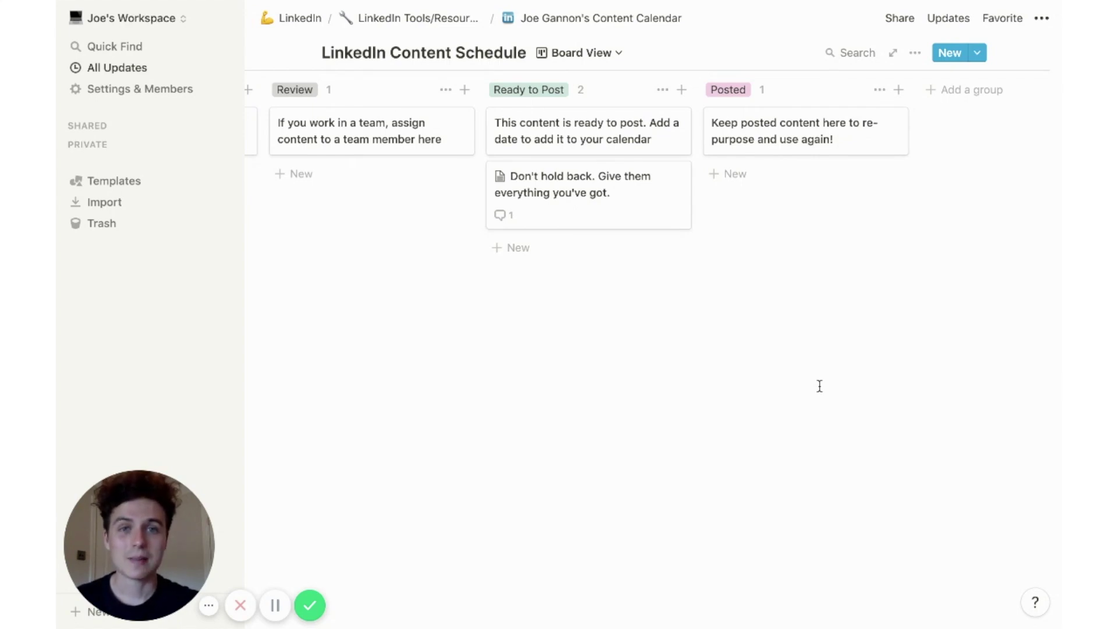
{"action": "scroll", "coordinate": [820, 386], "scroll_direction": "left", "scroll_amount": 10}
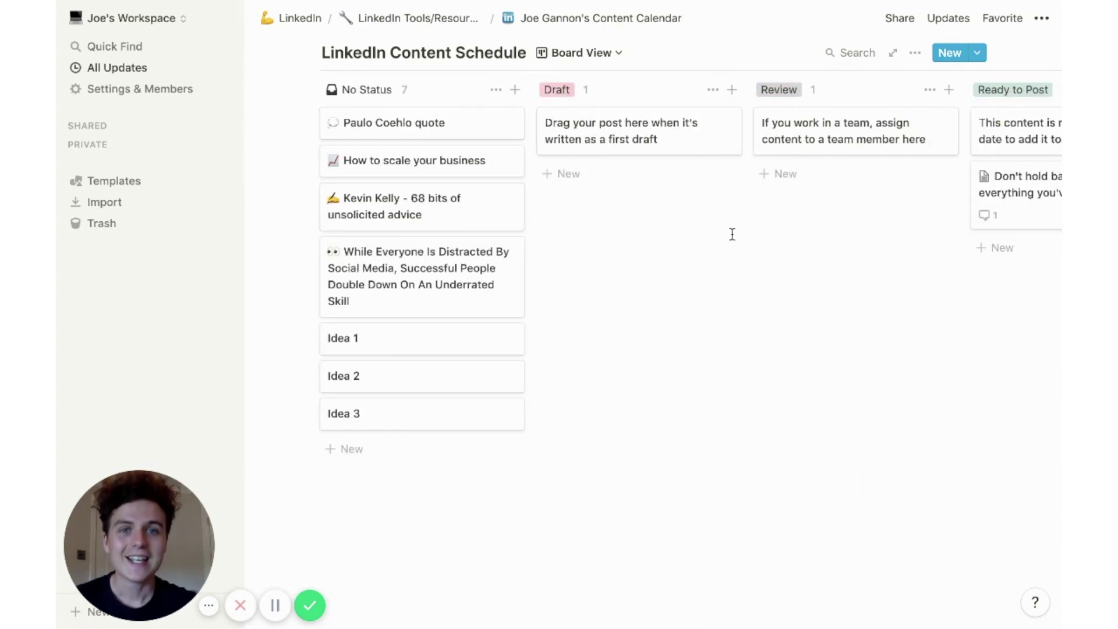
{"action": "left_click", "coordinate": [605, 55]}
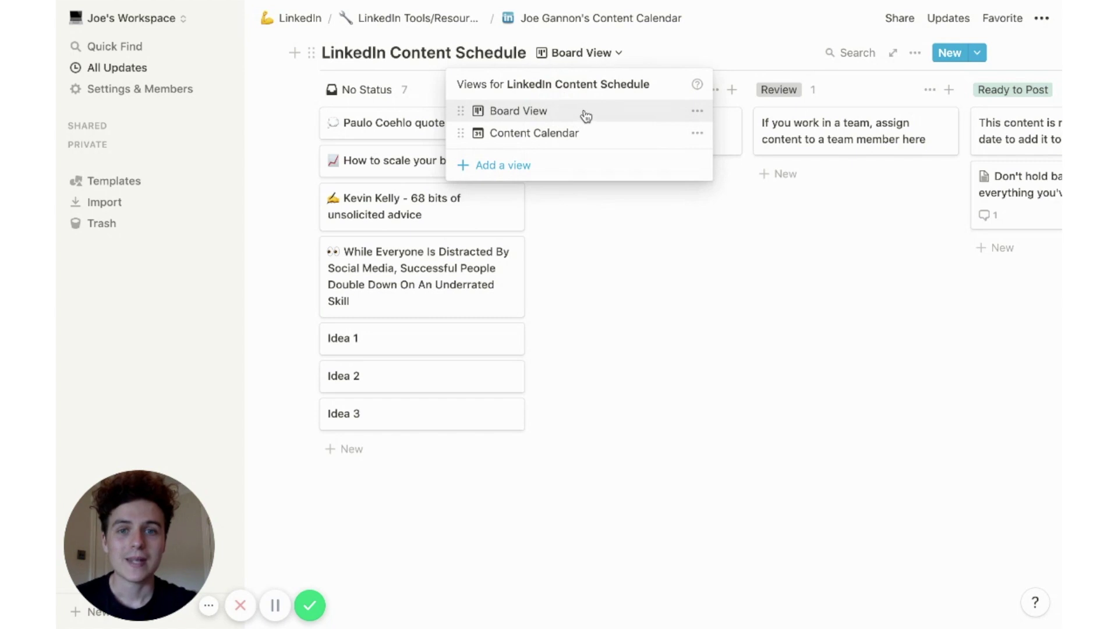
{"action": "left_click", "coordinate": [574, 133]}
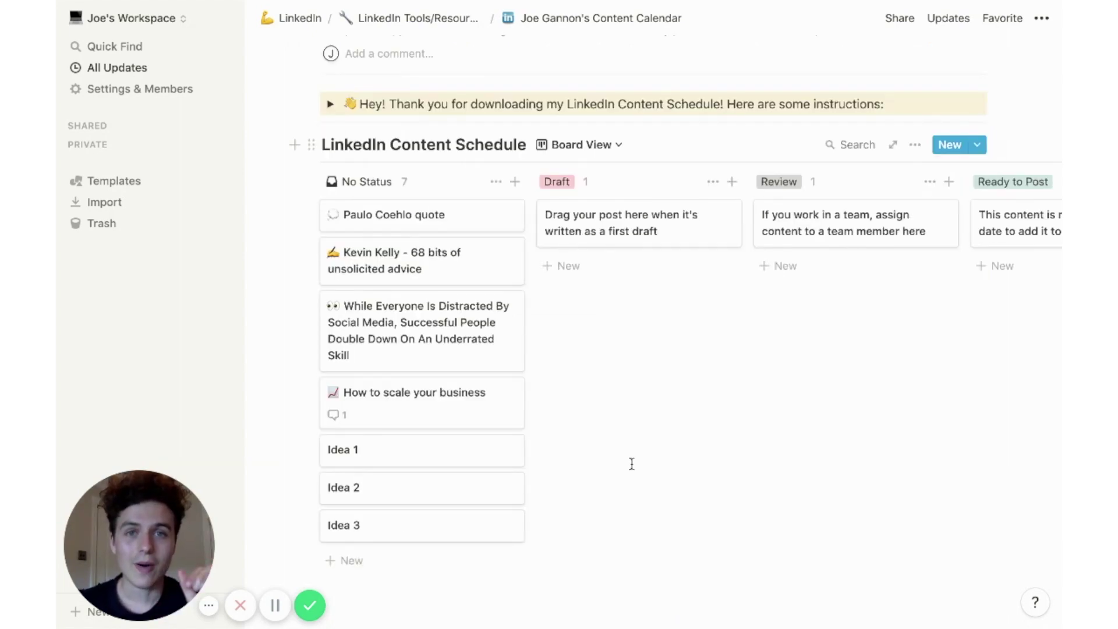
Clip the Medium article 'While Everyone Is Distracted By Social Media…' into LinkedIn Content Schedule
{"action": "scroll", "coordinate": [632, 464], "scroll_direction": "down", "scroll_amount": 1}
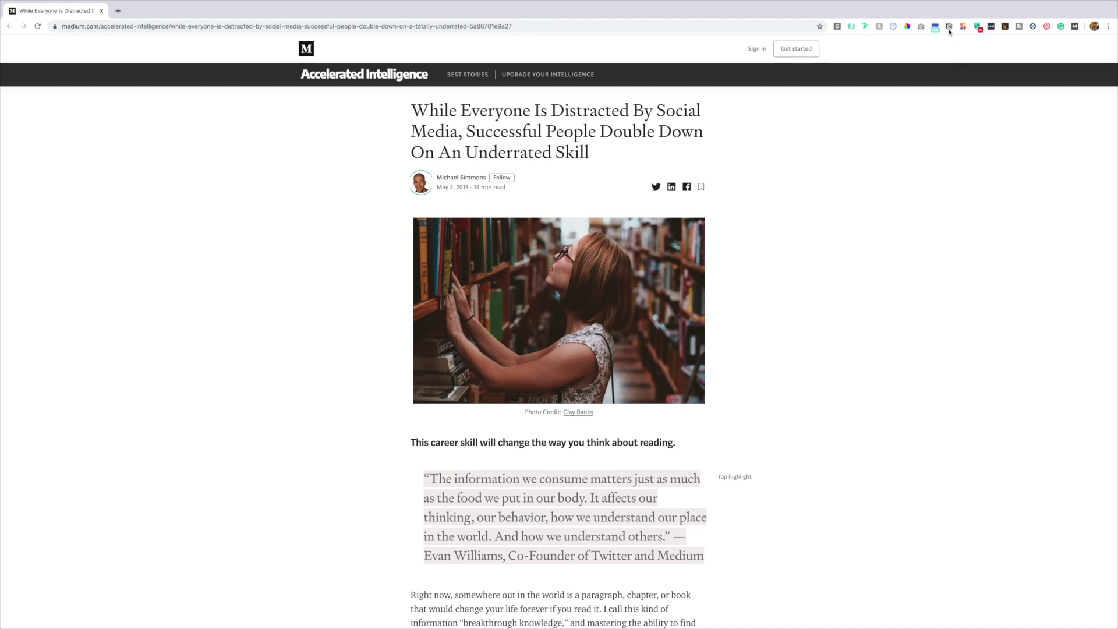
{"action": "left_click", "coordinate": [949, 27]}
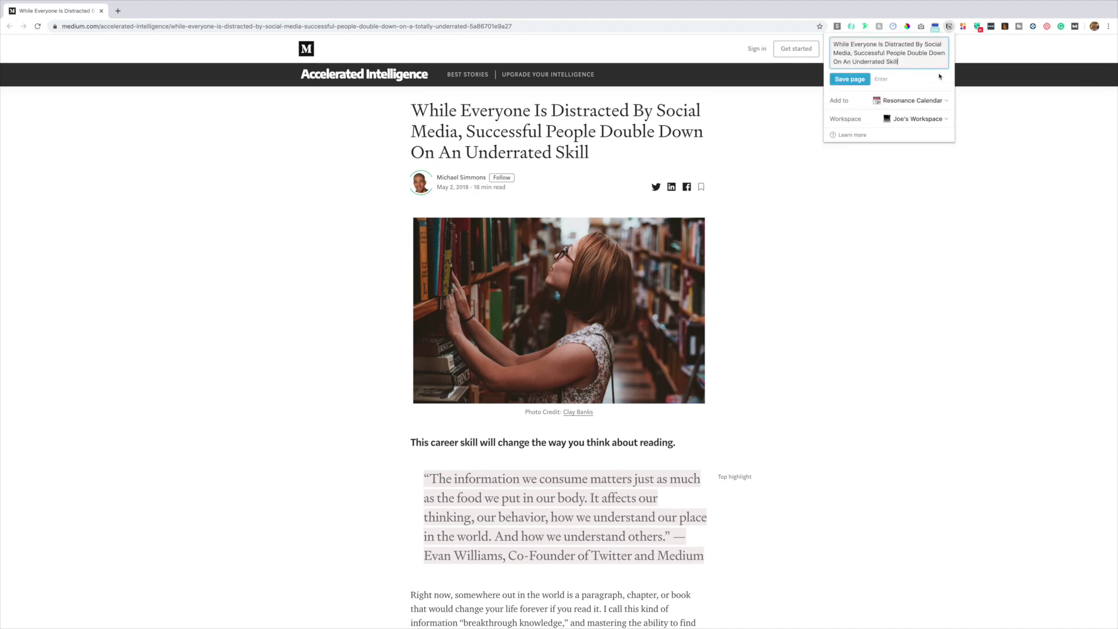
{"action": "left_click", "coordinate": [937, 100]}
{"action": "left_click", "coordinate": [935, 100]}
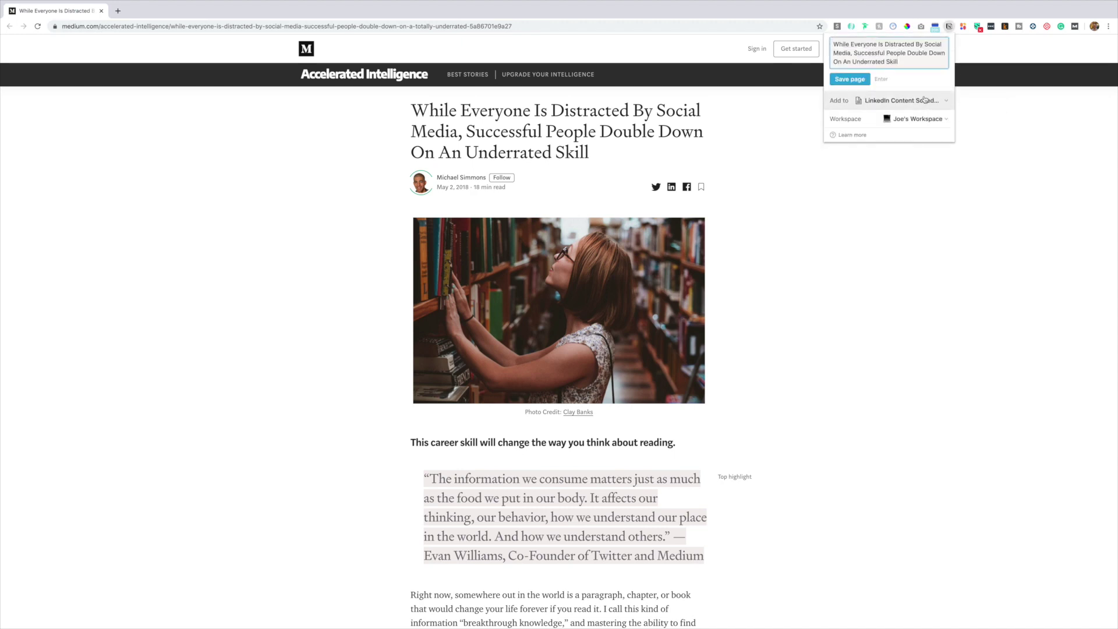
{"action": "left_click", "coordinate": [850, 78]}
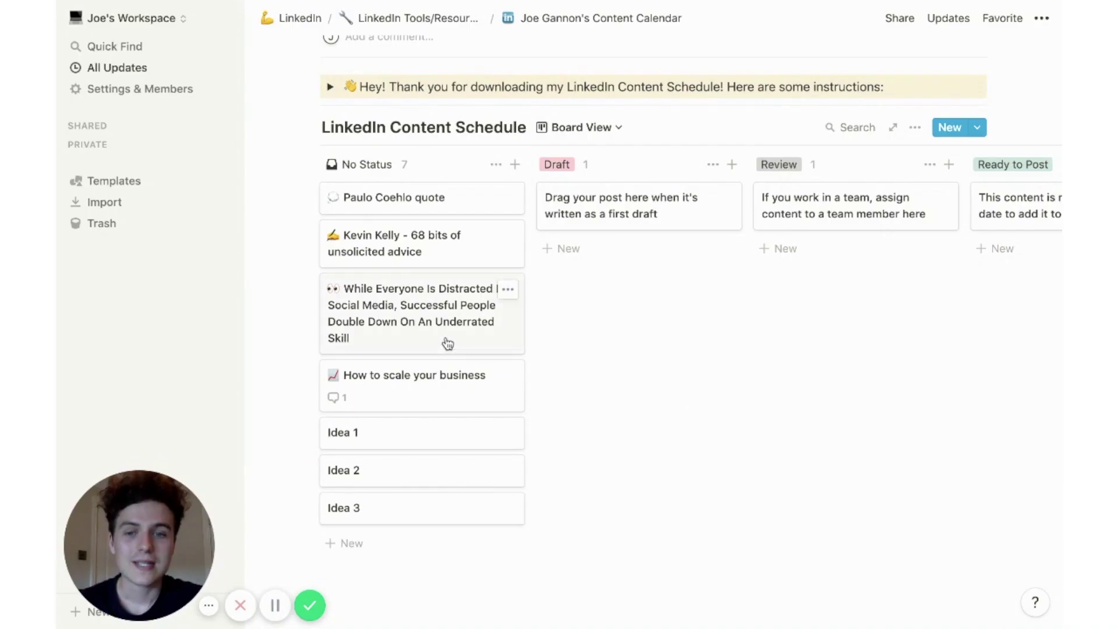
{"action": "left_click", "coordinate": [446, 341]}
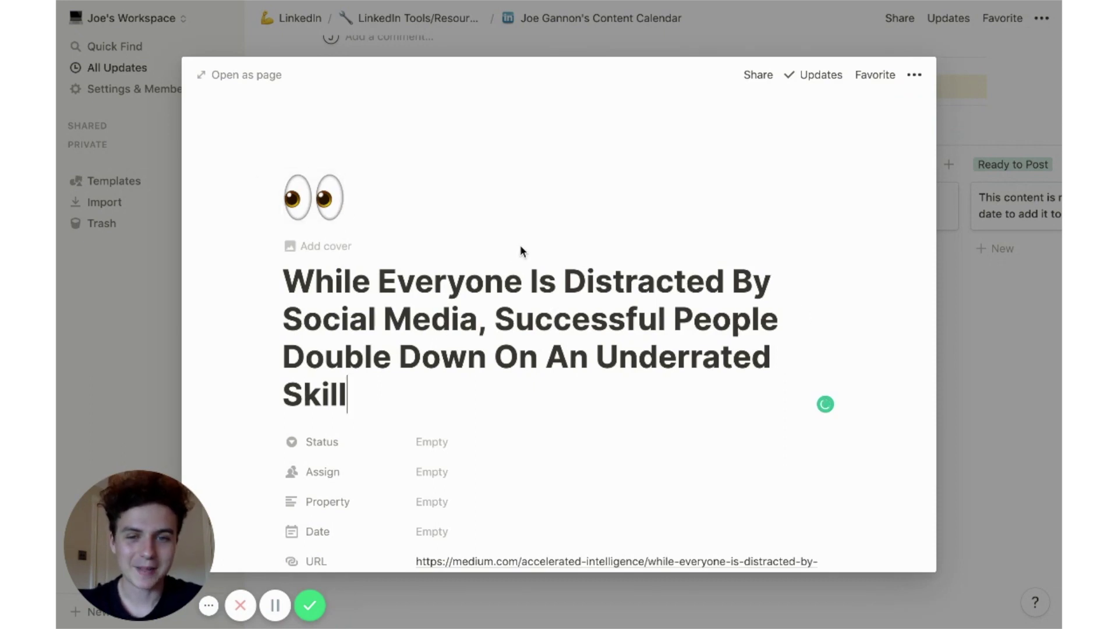
{"action": "scroll", "coordinate": [748, 294], "scroll_direction": "down", "scroll_amount": 3}
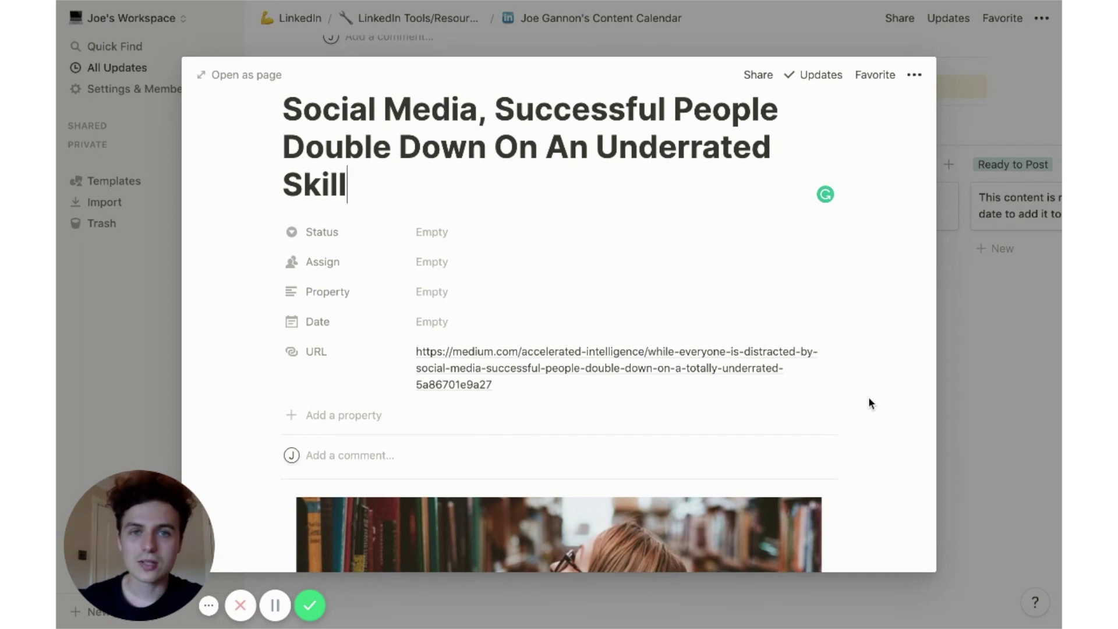
{"action": "scroll", "coordinate": [868, 399], "scroll_direction": "down", "scroll_amount": 4}
{"action": "scroll", "coordinate": [869, 402], "scroll_direction": "down", "scroll_amount": 3}
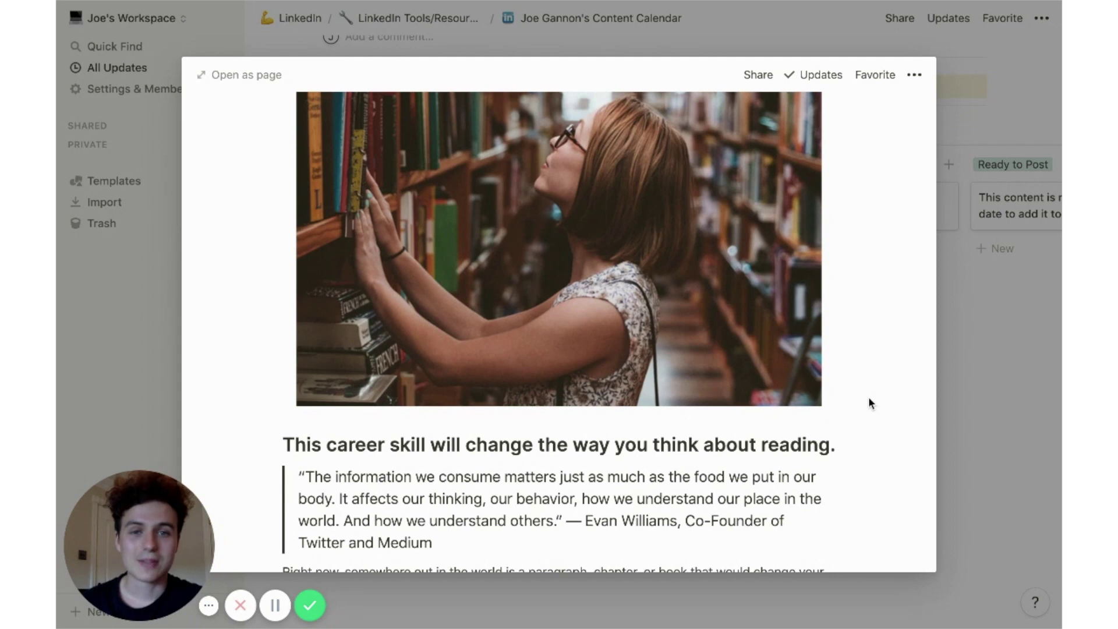
{"action": "scroll", "coordinate": [868, 402], "scroll_direction": "down", "scroll_amount": 2}
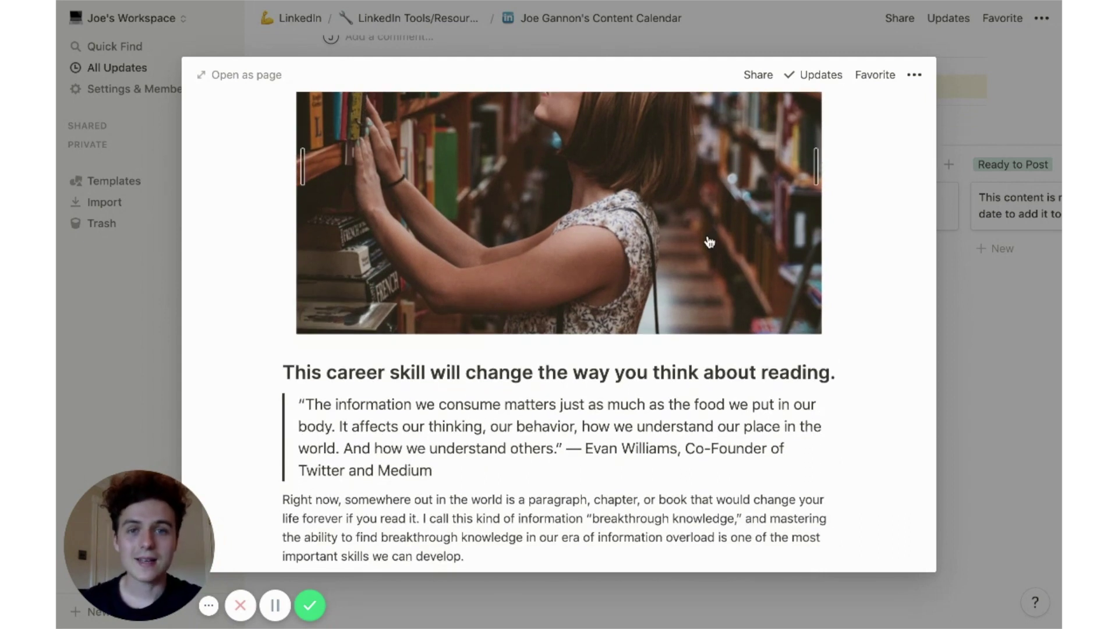
{"action": "scroll", "coordinate": [708, 242], "scroll_direction": "down", "scroll_amount": 3}
{"action": "left_click", "coordinate": [539, 325]}
{"action": "left_click_drag", "start_coordinate": [282, 224], "coordinate": [835, 255]}
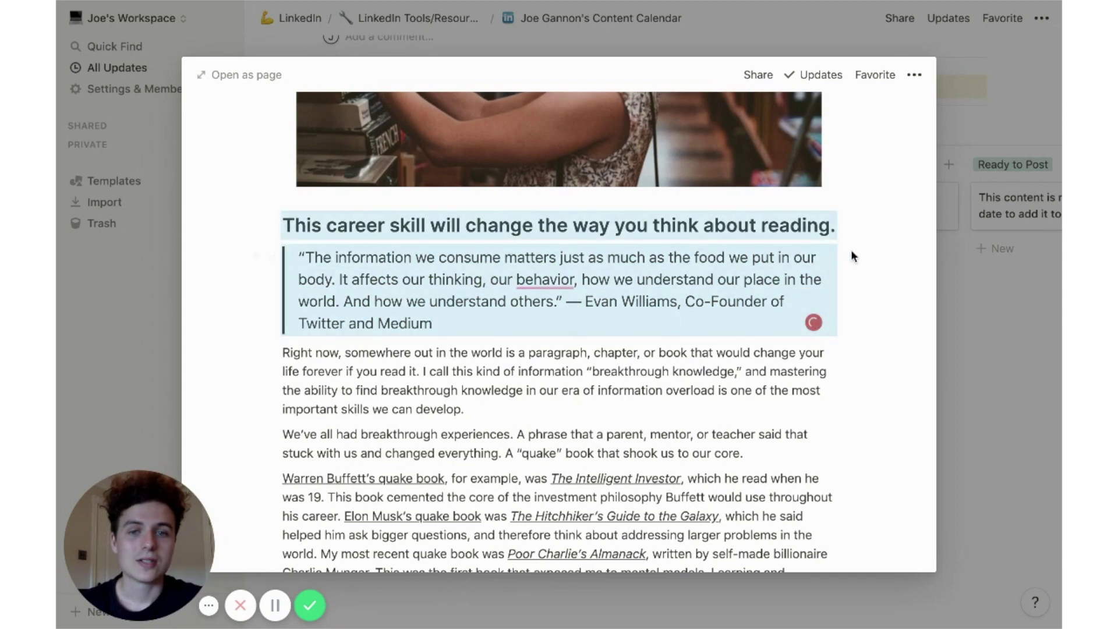
{"action": "left_click", "coordinate": [851, 249]}
{"action": "scroll", "coordinate": [851, 250], "scroll_direction": "down", "scroll_amount": 1}
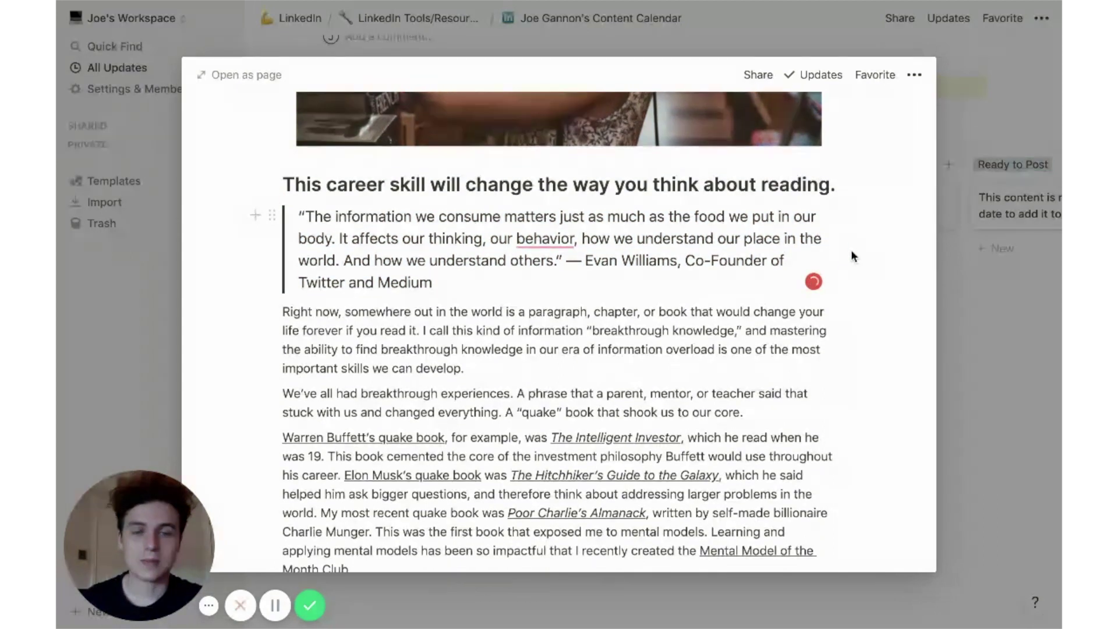
{"action": "scroll", "coordinate": [850, 249], "scroll_direction": "down", "scroll_amount": 2}
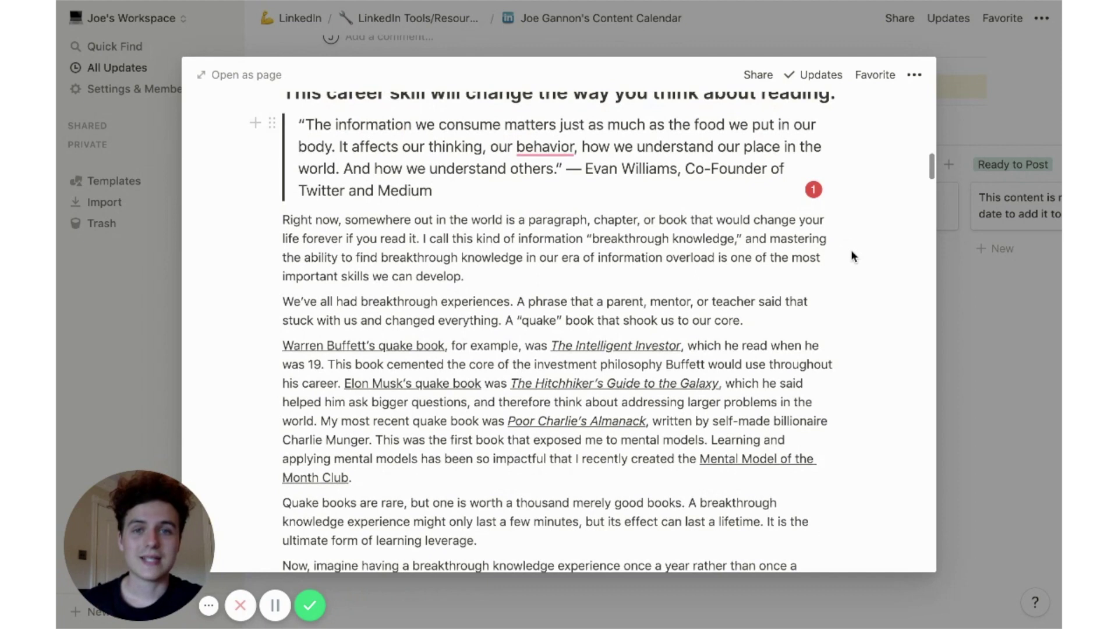
Close the article preview to return to the board
{"action": "key", "text": "Escape"}
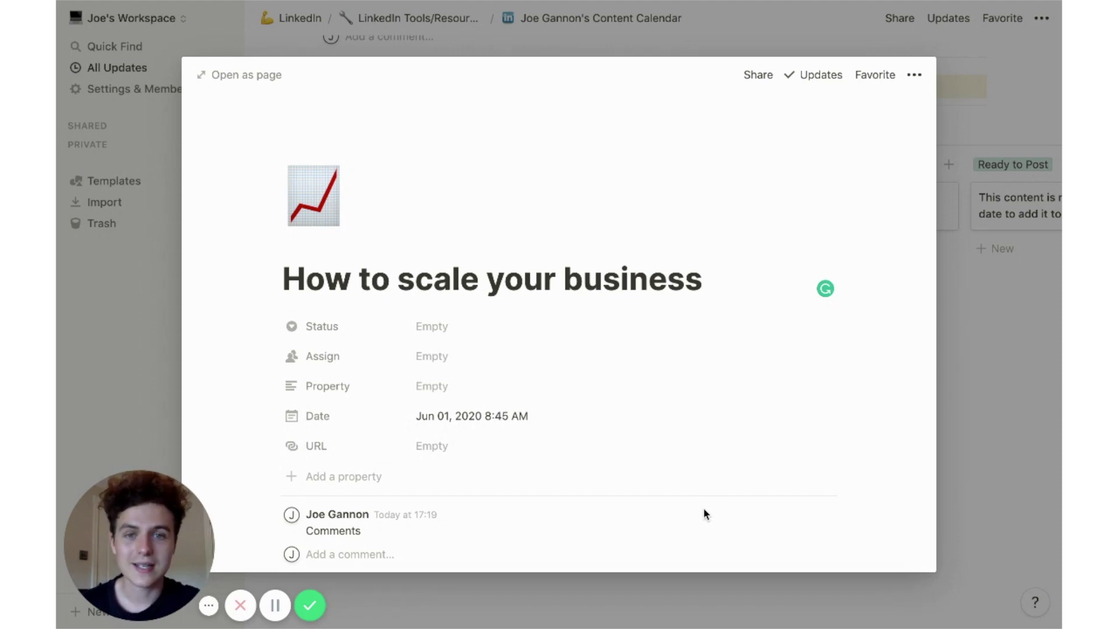
Read through the How to scale your business notes, then close its preview
{"action": "scroll", "coordinate": [704, 508], "scroll_direction": "down", "scroll_amount": 5}
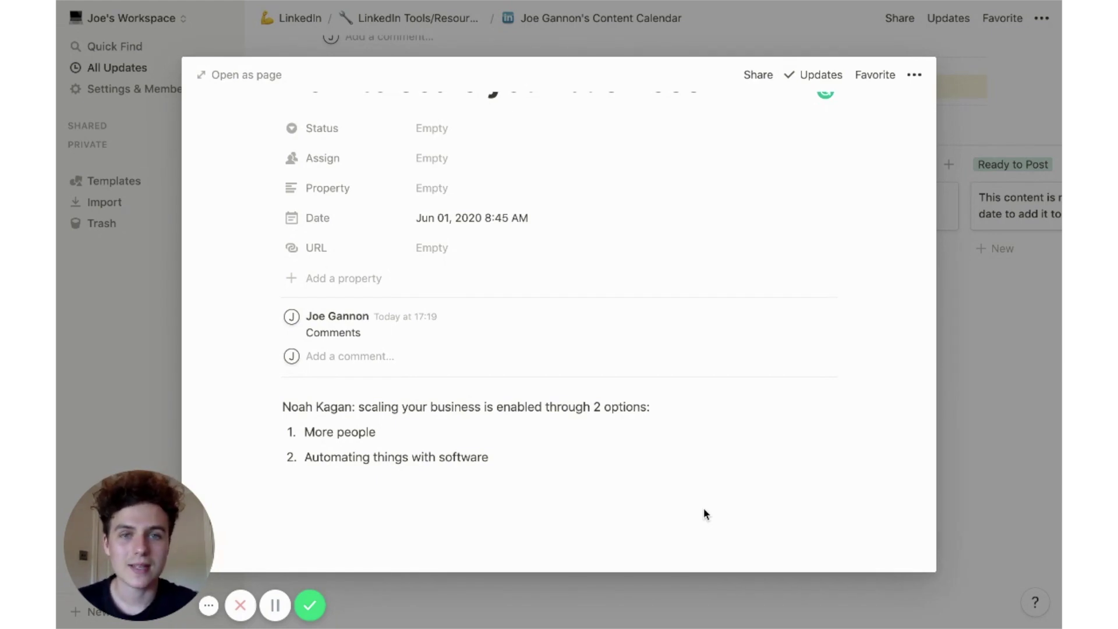
{"action": "key", "text": "Escape"}
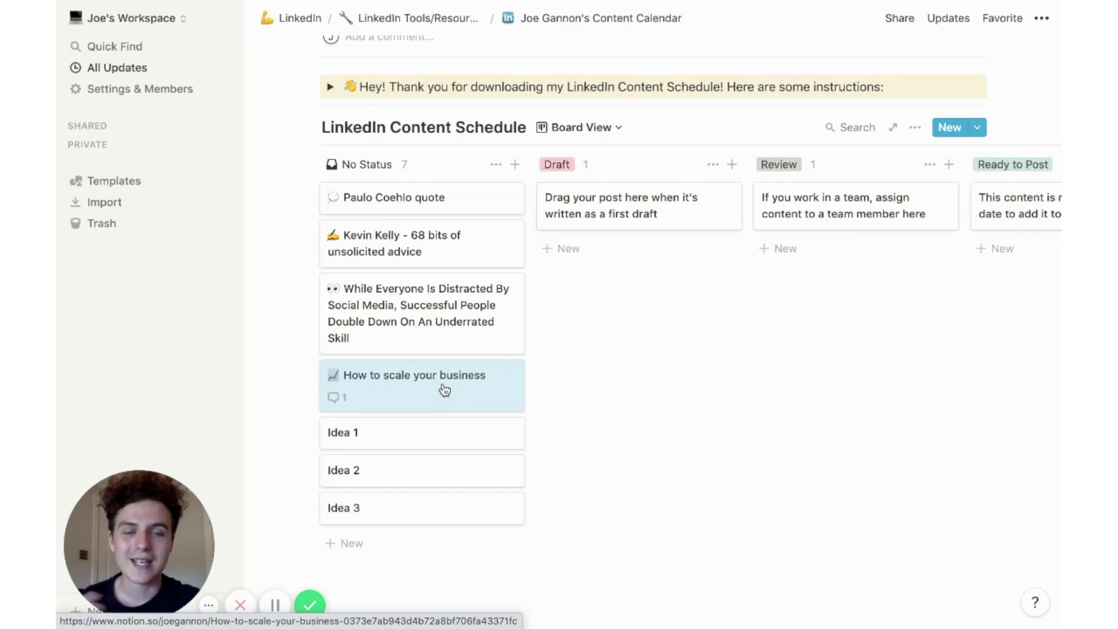
Move How to scale your business via Draft into the Review column, checking its page
{"action": "left_click_drag", "start_coordinate": [397, 389], "coordinate": [599, 251]}
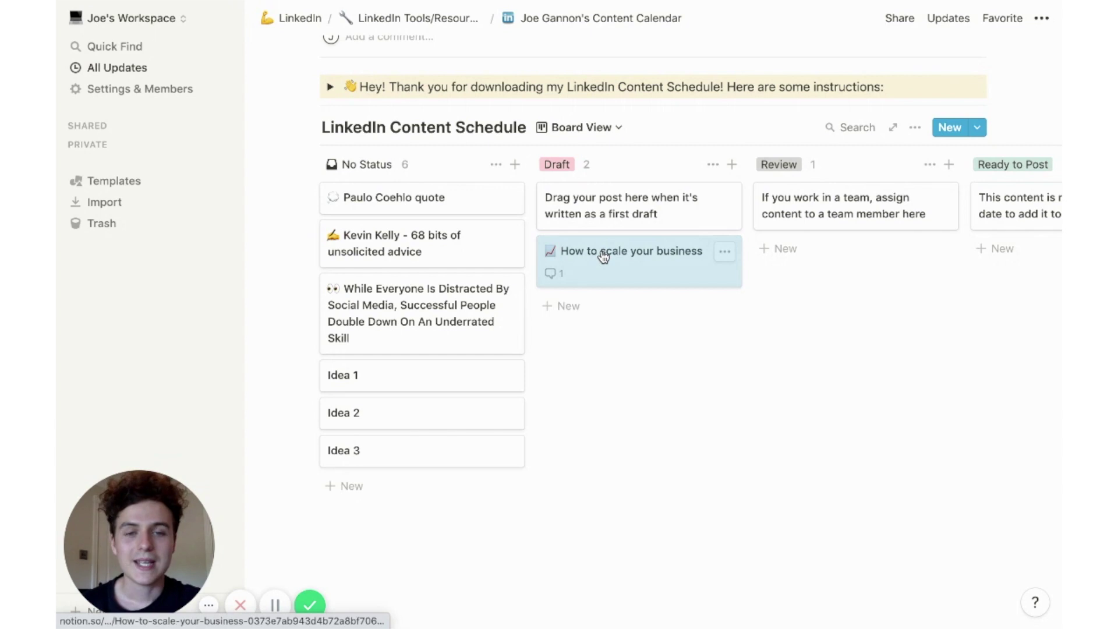
{"action": "left_click", "coordinate": [599, 252]}
{"action": "scroll", "coordinate": [524, 454], "scroll_direction": "down", "scroll_amount": 5}
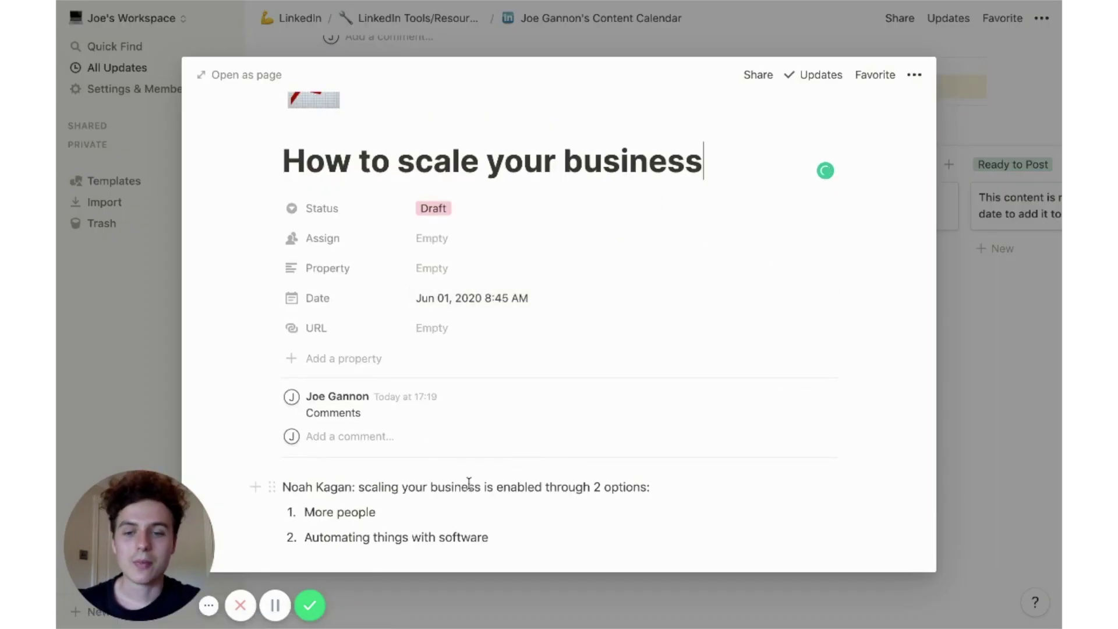
{"action": "scroll", "coordinate": [518, 488], "scroll_direction": "down", "scroll_amount": 1}
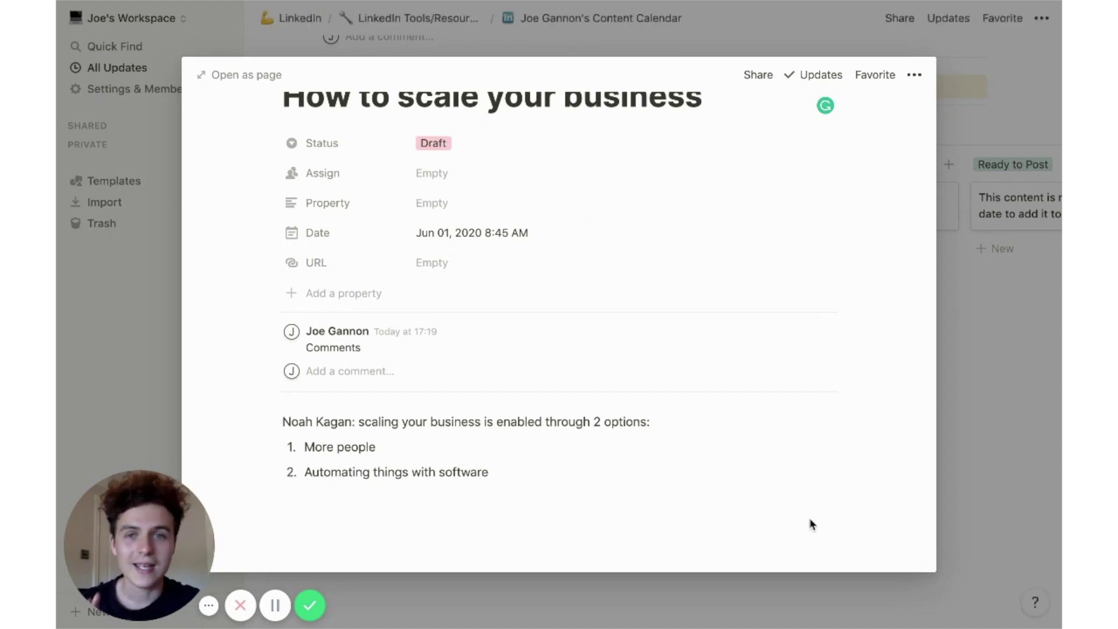
{"action": "left_click", "coordinate": [965, 514]}
{"action": "left_click_drag", "start_coordinate": [631, 284], "coordinate": [806, 265]}
Scroll across the board and briefly open the How to scale your business page
{"action": "scroll", "coordinate": [790, 333], "scroll_direction": "right", "scroll_amount": 1}
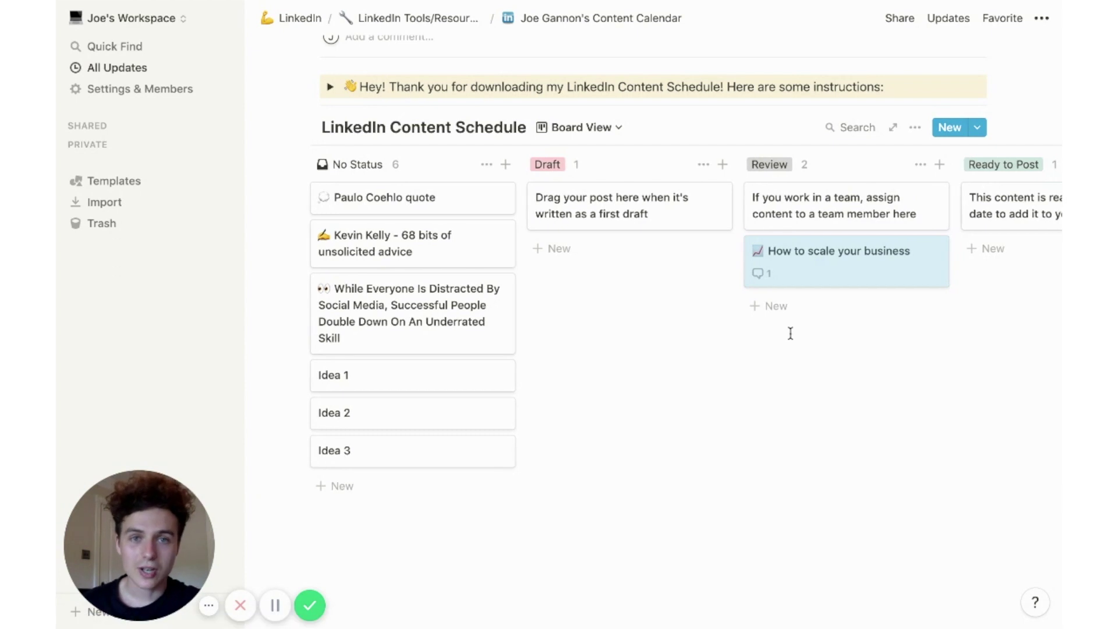
{"action": "scroll", "coordinate": [788, 387], "scroll_direction": "right", "scroll_amount": 2}
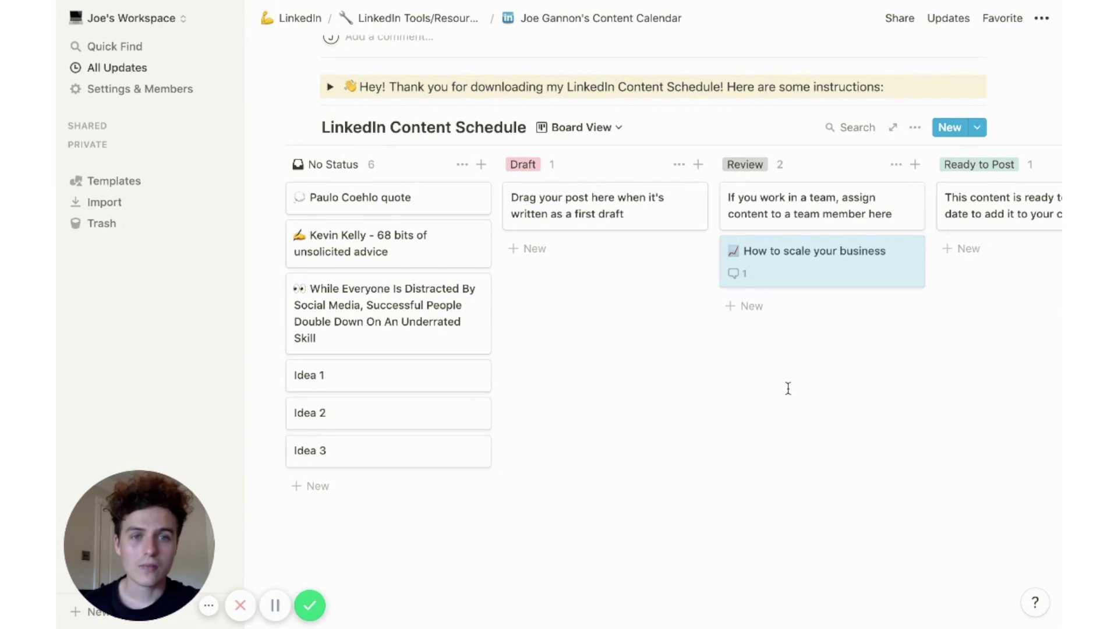
{"action": "scroll", "coordinate": [788, 388], "scroll_direction": "right", "scroll_amount": 2}
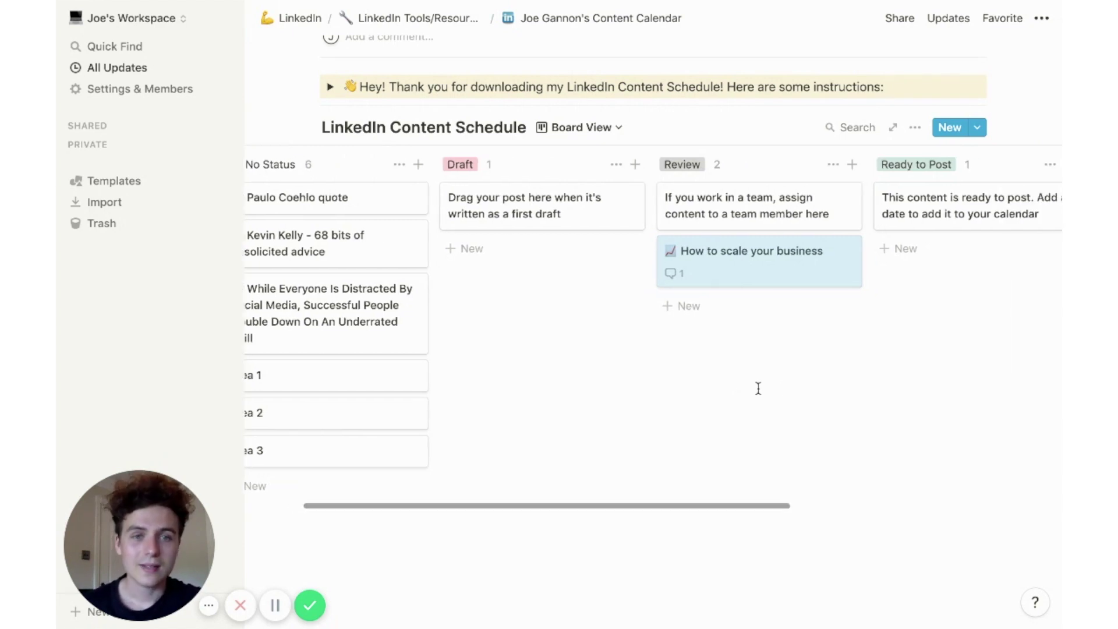
{"action": "scroll", "coordinate": [737, 398], "scroll_direction": "right", "scroll_amount": 3}
{"action": "scroll", "coordinate": [738, 397], "scroll_direction": "right", "scroll_amount": 1}
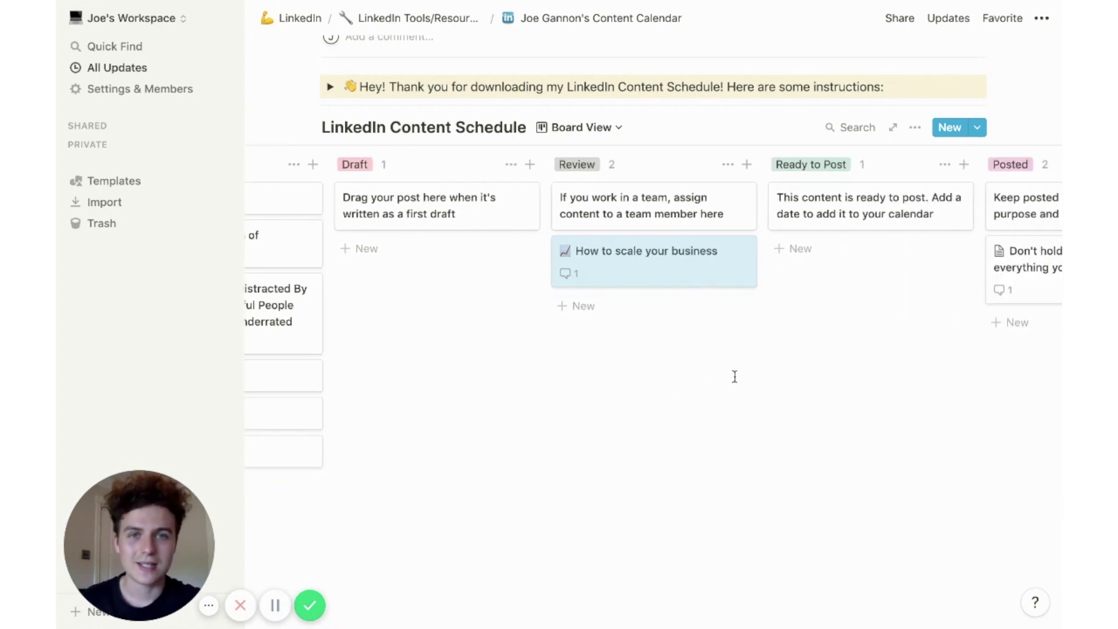
{"action": "left_click", "coordinate": [691, 267]}
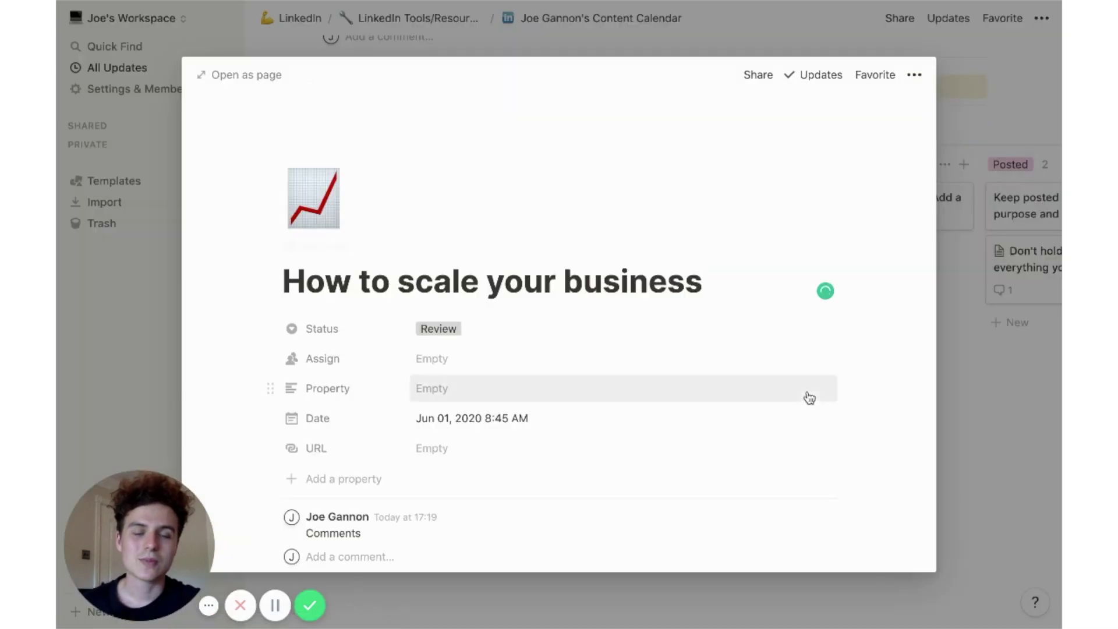
{"action": "left_click", "coordinate": [970, 450]}
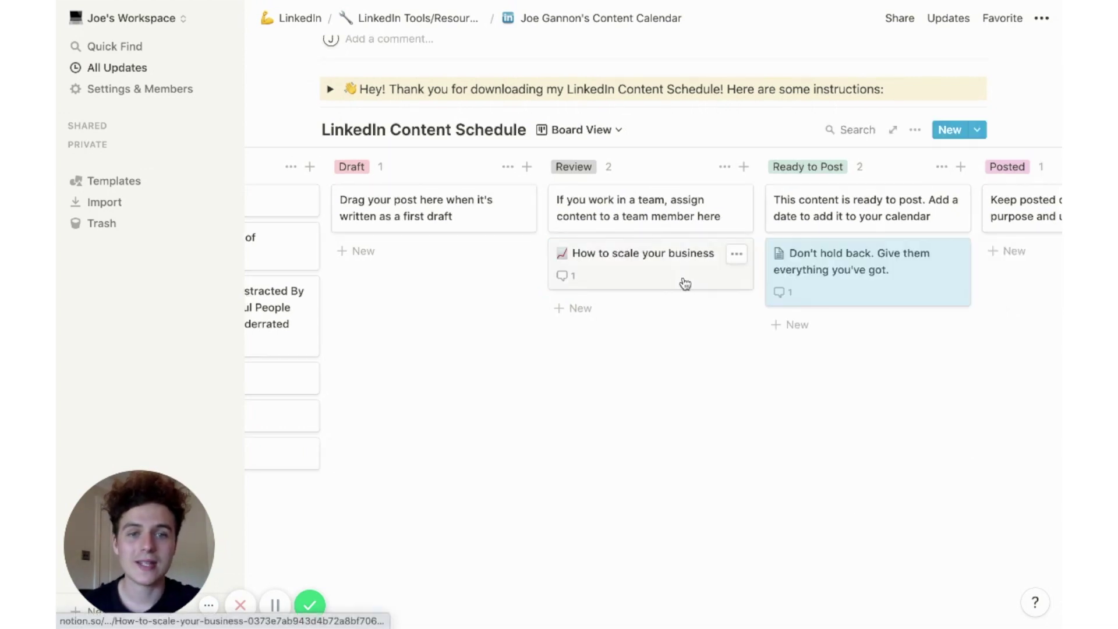
Drop How to scale your business into Ready to Post, then read the Don't hold back post
{"action": "left_click_drag", "start_coordinate": [736, 279], "coordinate": [825, 238]}
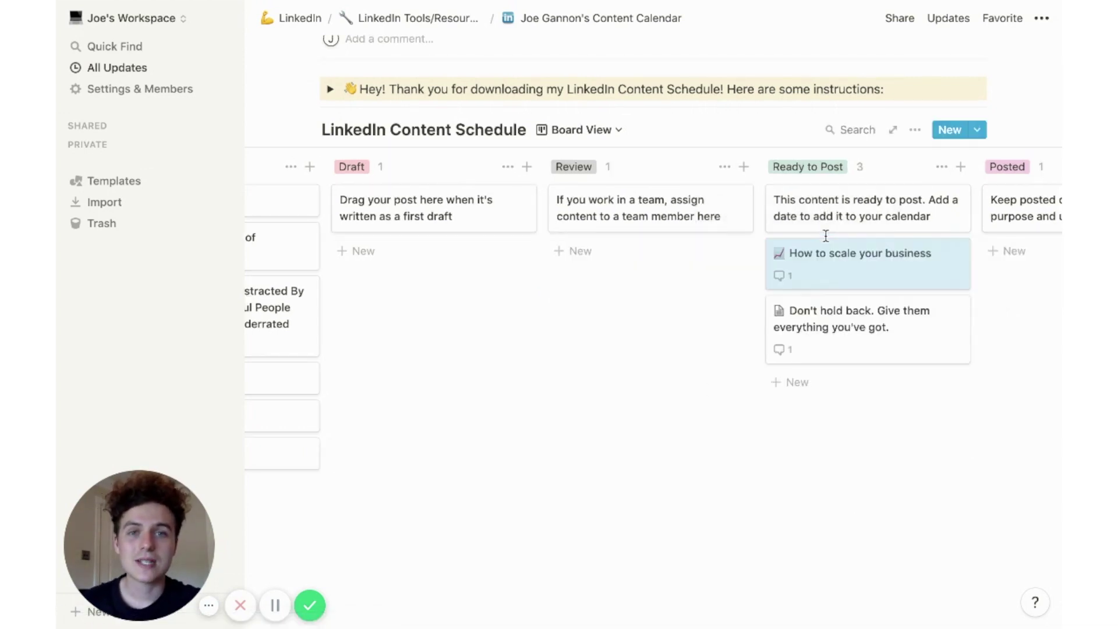
{"action": "left_click", "coordinate": [869, 414]}
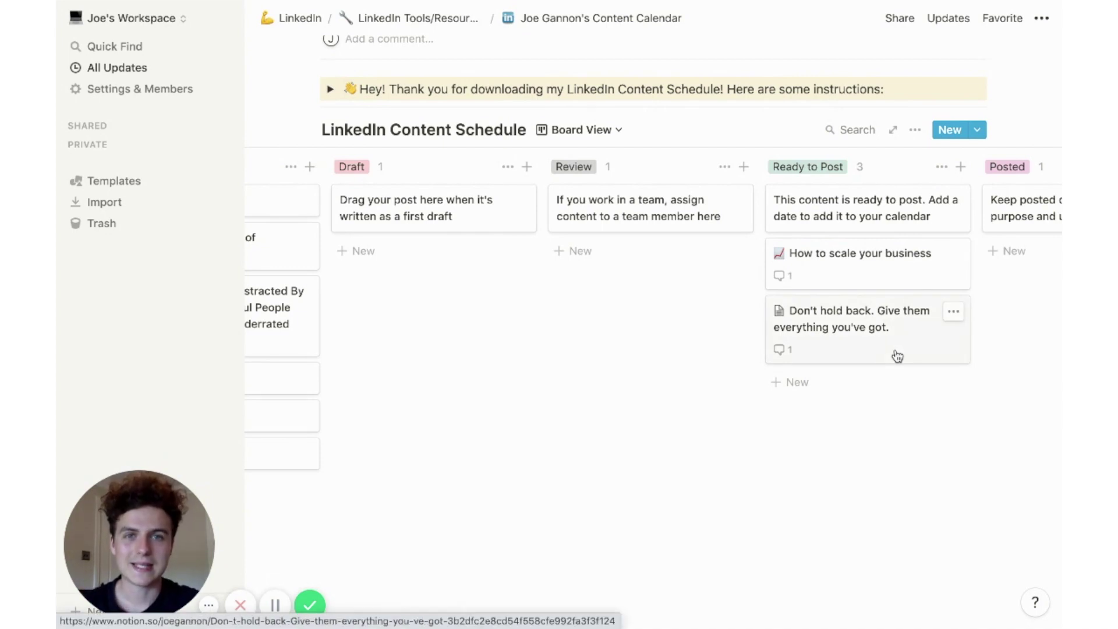
{"action": "left_click", "coordinate": [897, 357]}
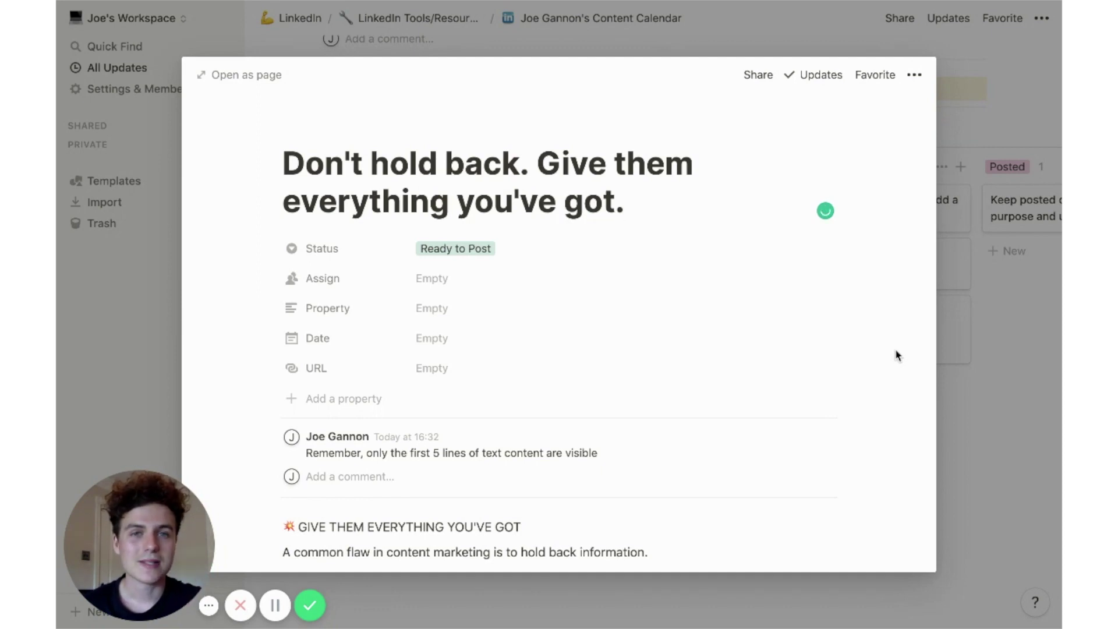
{"action": "scroll", "coordinate": [849, 385], "scroll_direction": "down", "scroll_amount": 3}
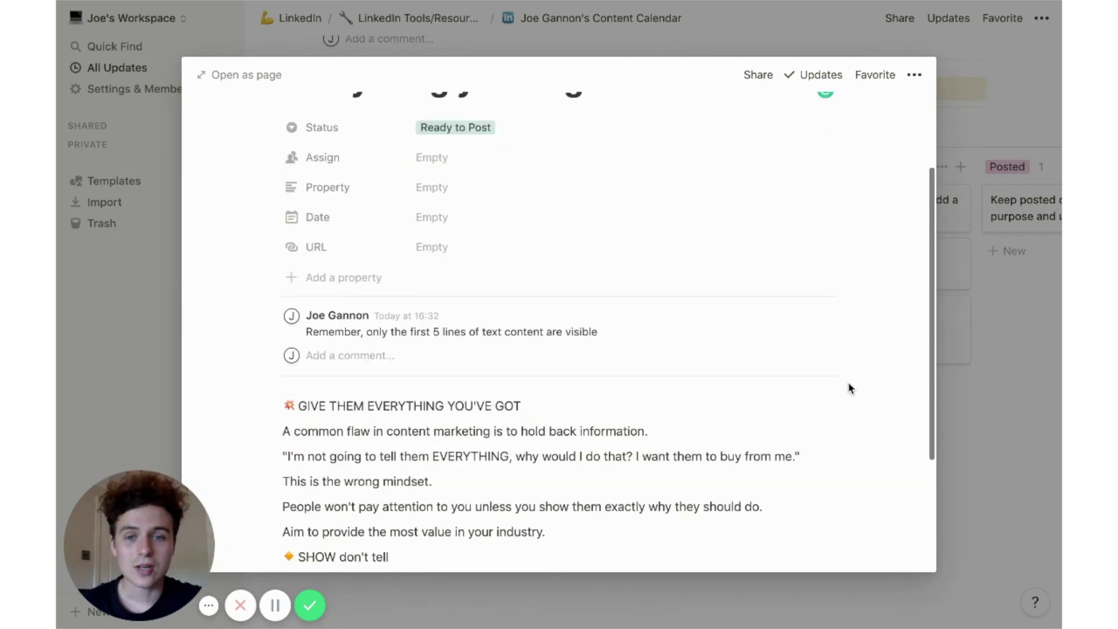
{"action": "scroll", "coordinate": [849, 388], "scroll_direction": "down", "scroll_amount": 2}
{"action": "scroll", "coordinate": [849, 389], "scroll_direction": "down", "scroll_amount": 1}
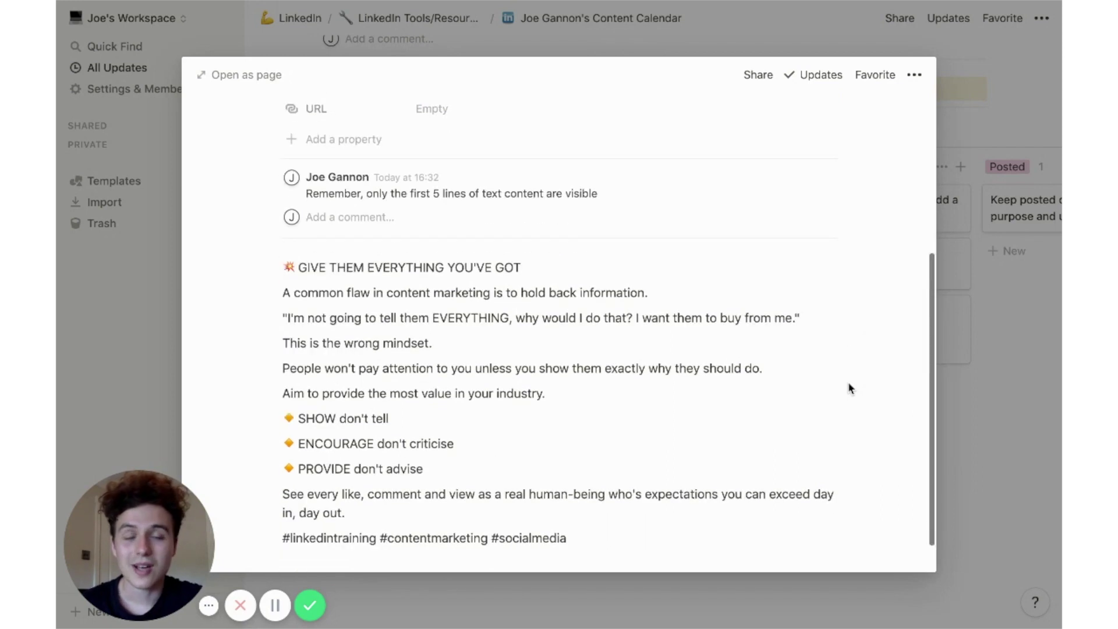
{"action": "scroll", "coordinate": [849, 389], "scroll_direction": "down", "scroll_amount": 1}
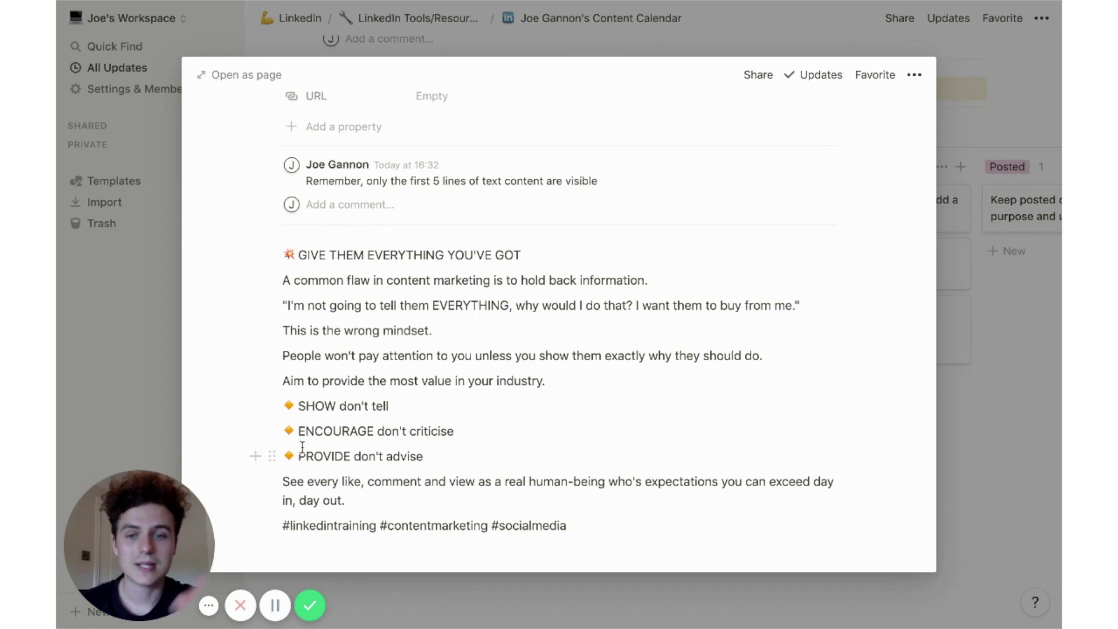
{"action": "left_click", "coordinate": [981, 494]}
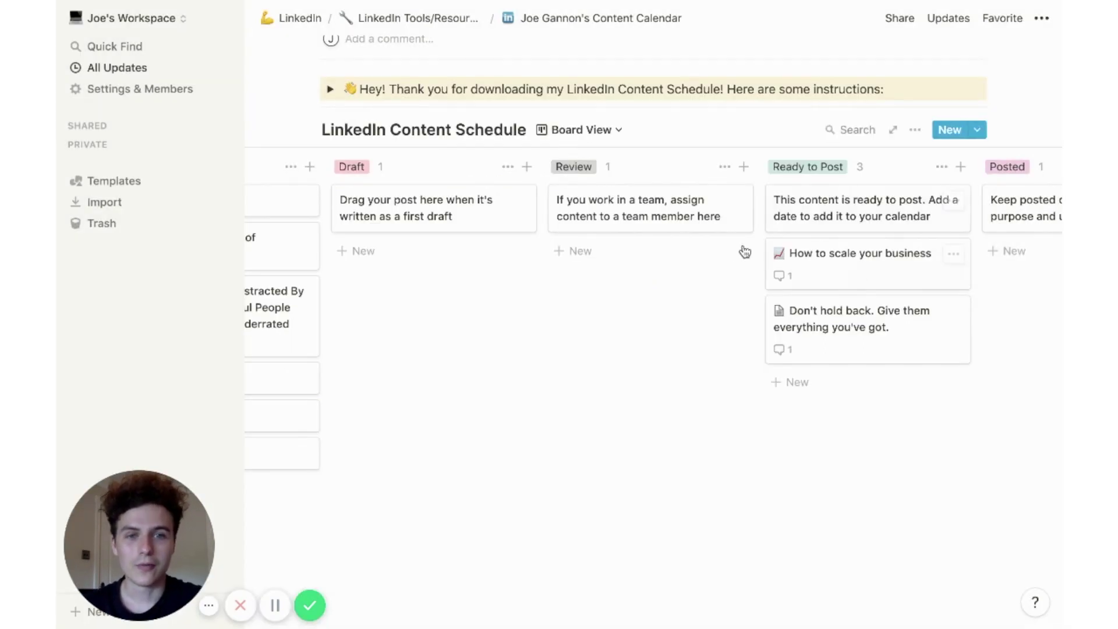
Create a group named 'Optimisation' and drag its column between Review and Ready to Post
{"action": "scroll", "coordinate": [880, 337], "scroll_direction": "right", "scroll_amount": 5}
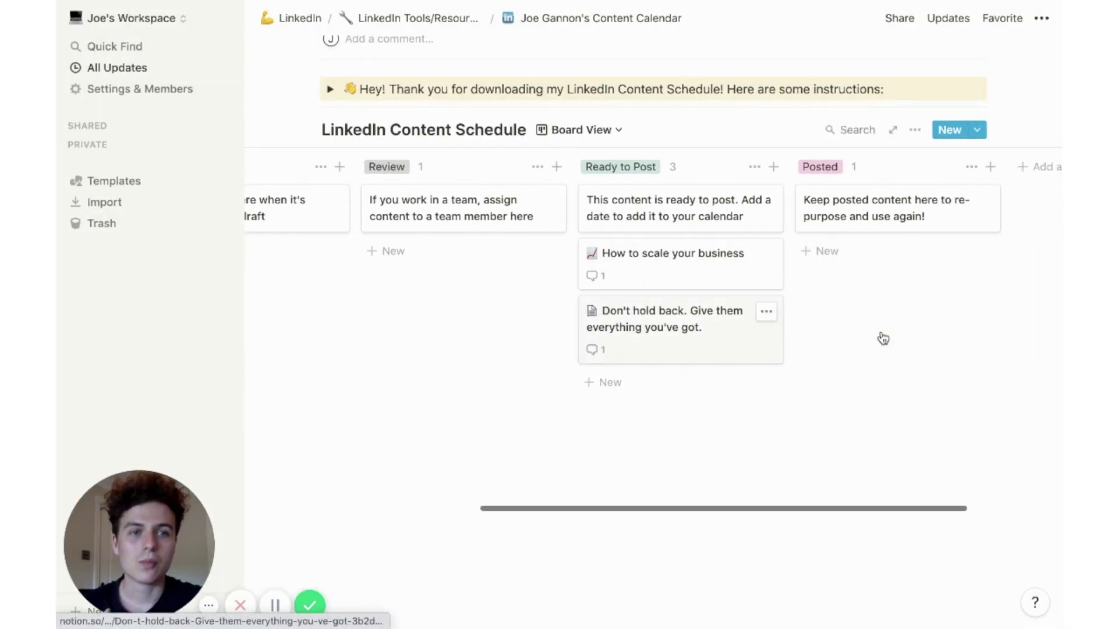
{"action": "left_click", "coordinate": [988, 168]}
{"action": "type", "text": "Optimisa"}
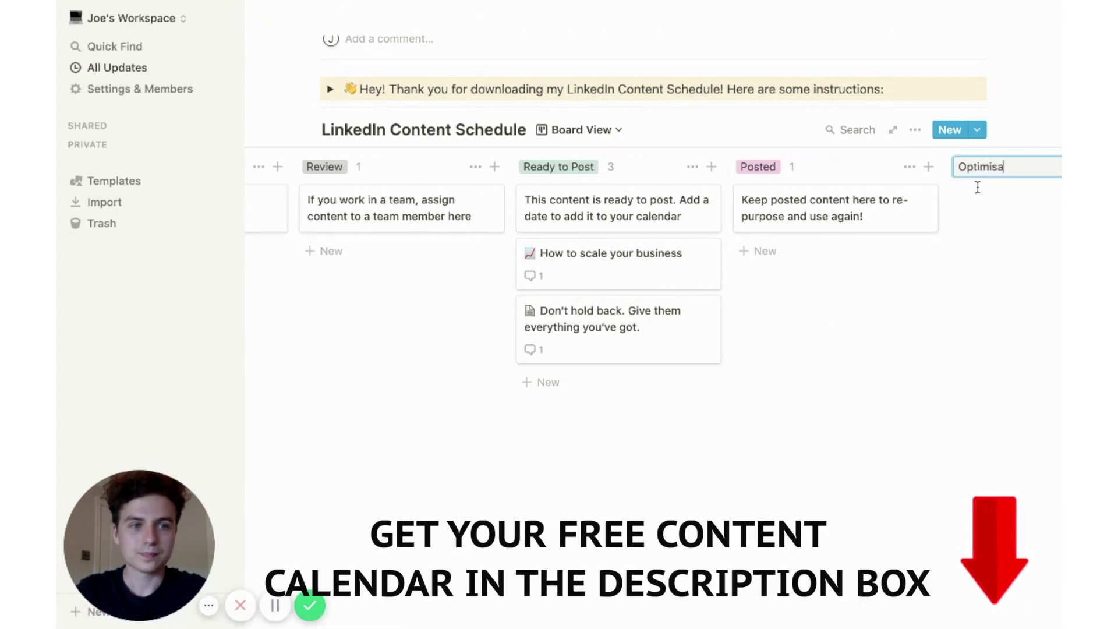
{"action": "type", "text": "tion"}
{"action": "key", "text": "Return"}
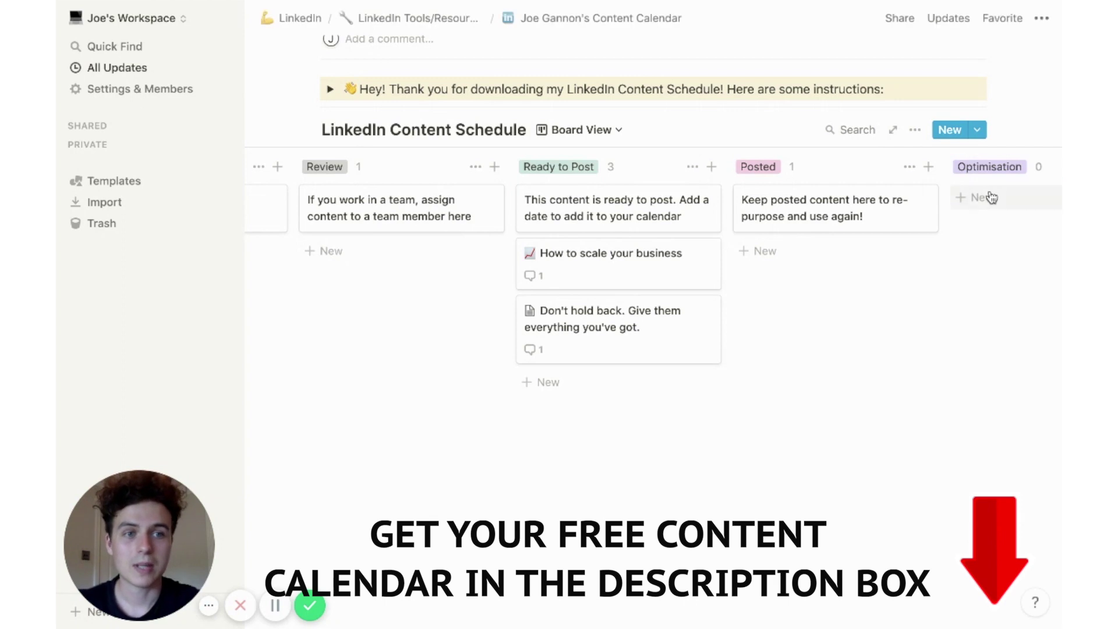
{"action": "scroll", "coordinate": [990, 195], "scroll_direction": "right", "scroll_amount": 2}
{"action": "left_click_drag", "start_coordinate": [990, 173], "coordinate": [544, 193]}
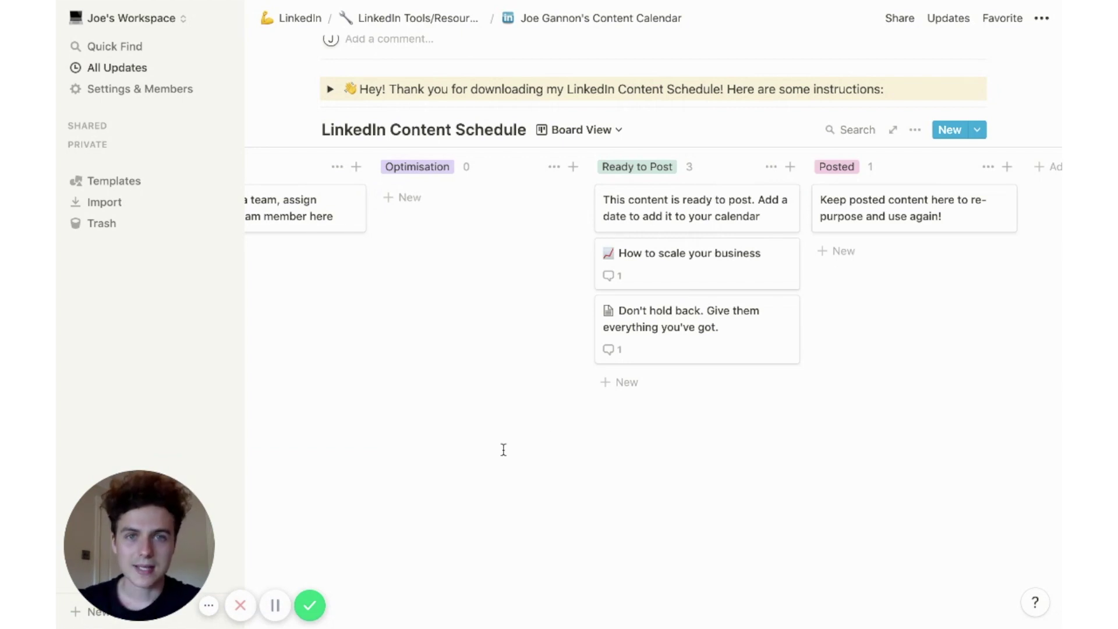
{"action": "scroll", "coordinate": [381, 257], "scroll_direction": "left", "scroll_amount": 2}
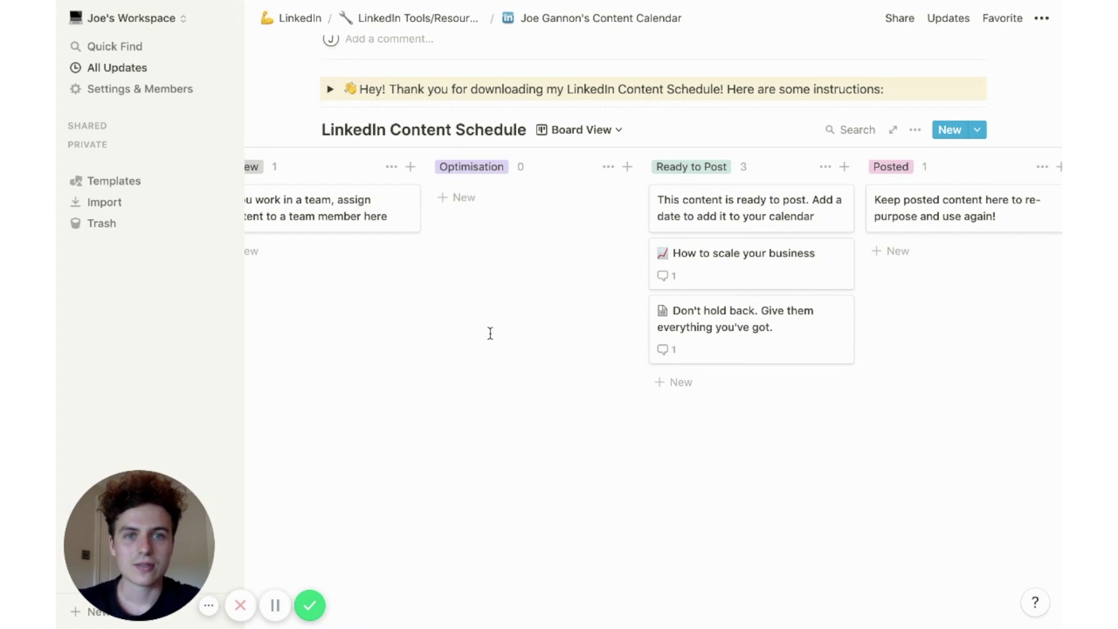
Give How to scale your business a June 2, 2020 date with time 12:00 AM included
{"action": "left_click", "coordinate": [743, 253]}
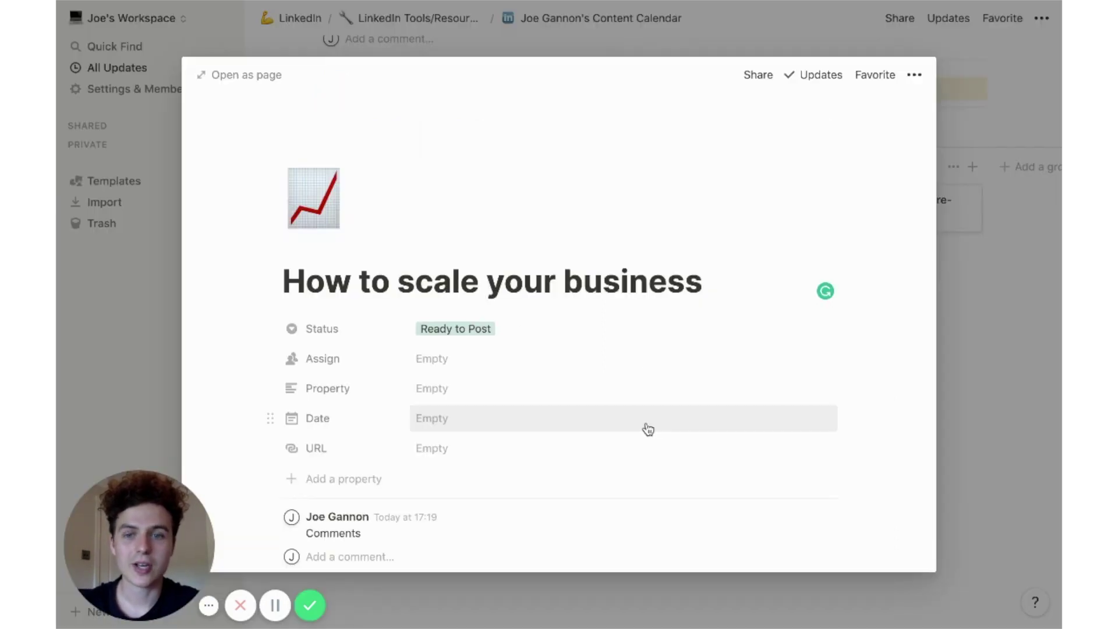
{"action": "left_click", "coordinate": [434, 419]}
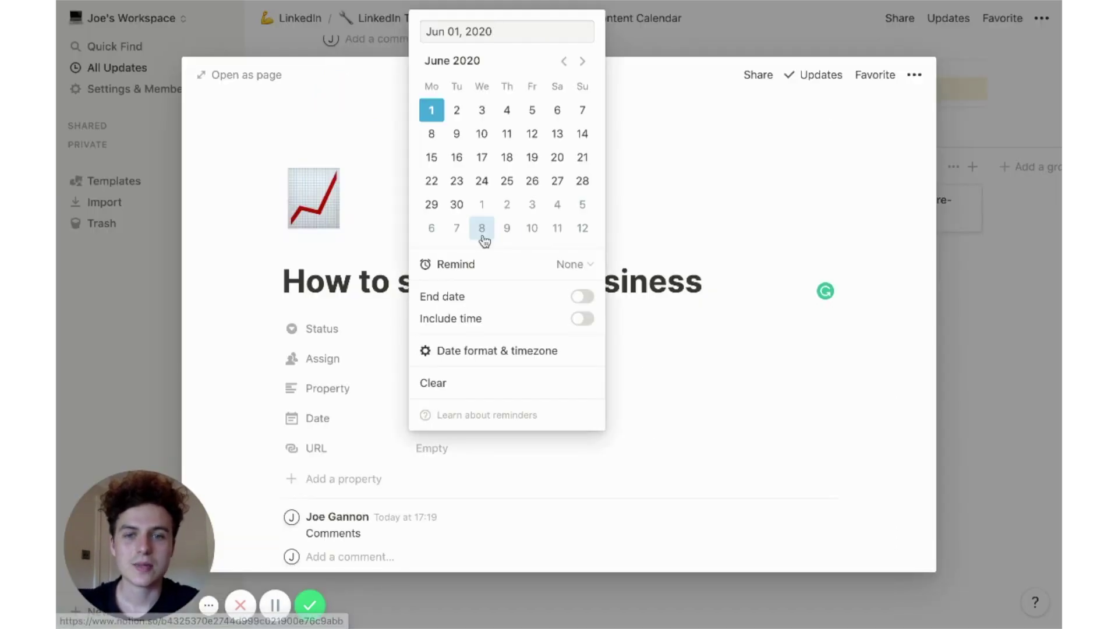
{"action": "left_click", "coordinate": [449, 114]}
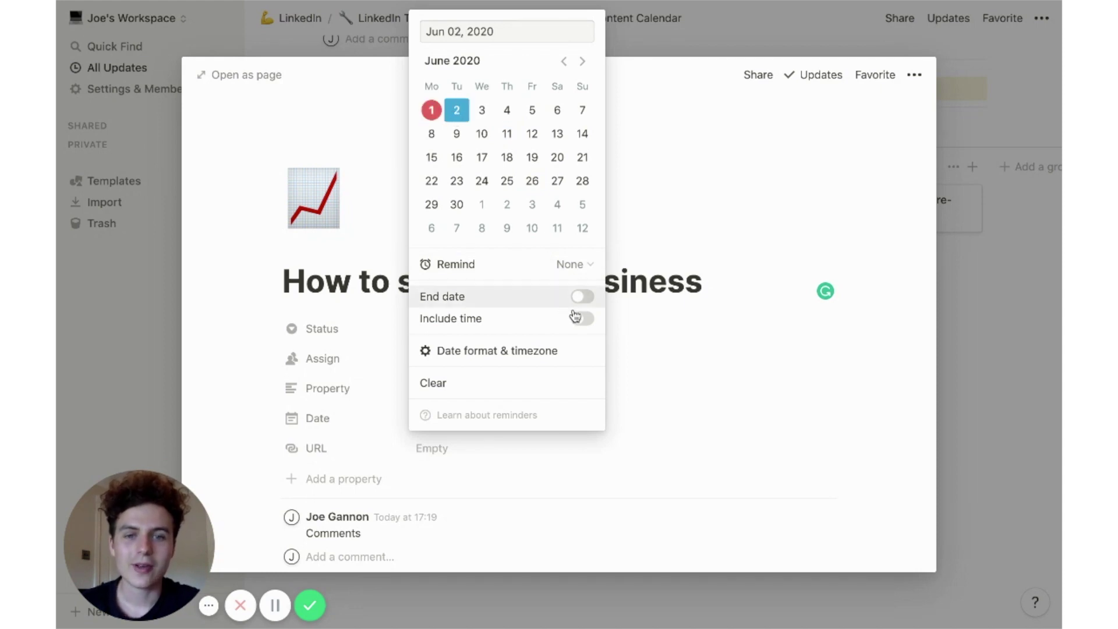
{"action": "left_click", "coordinate": [579, 318]}
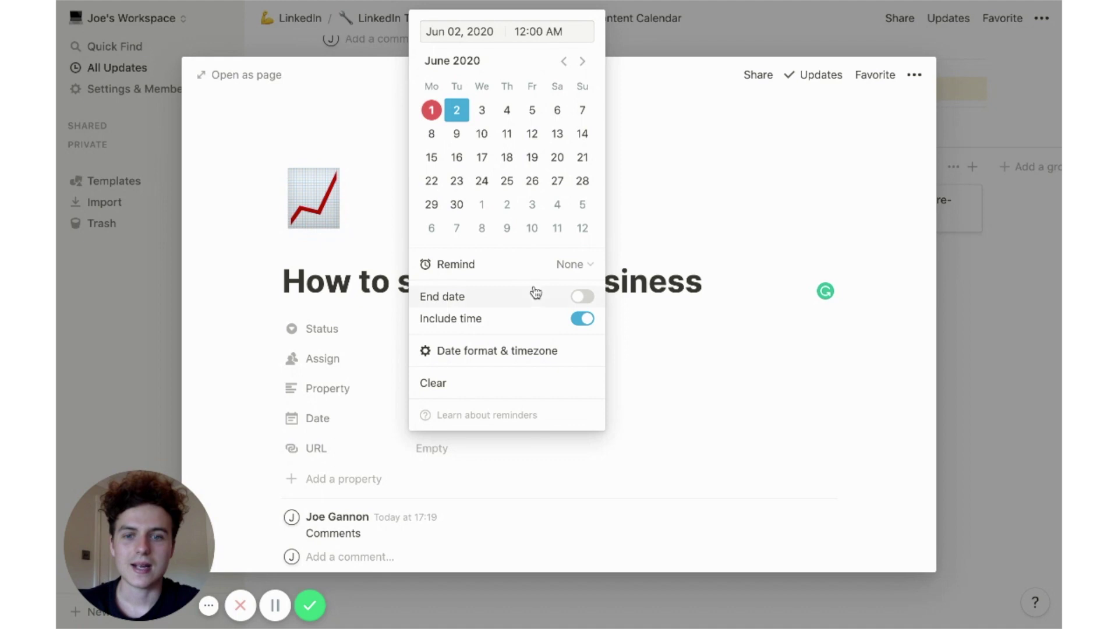
{"action": "left_click", "coordinate": [712, 417]}
{"action": "left_click", "coordinate": [986, 398]}
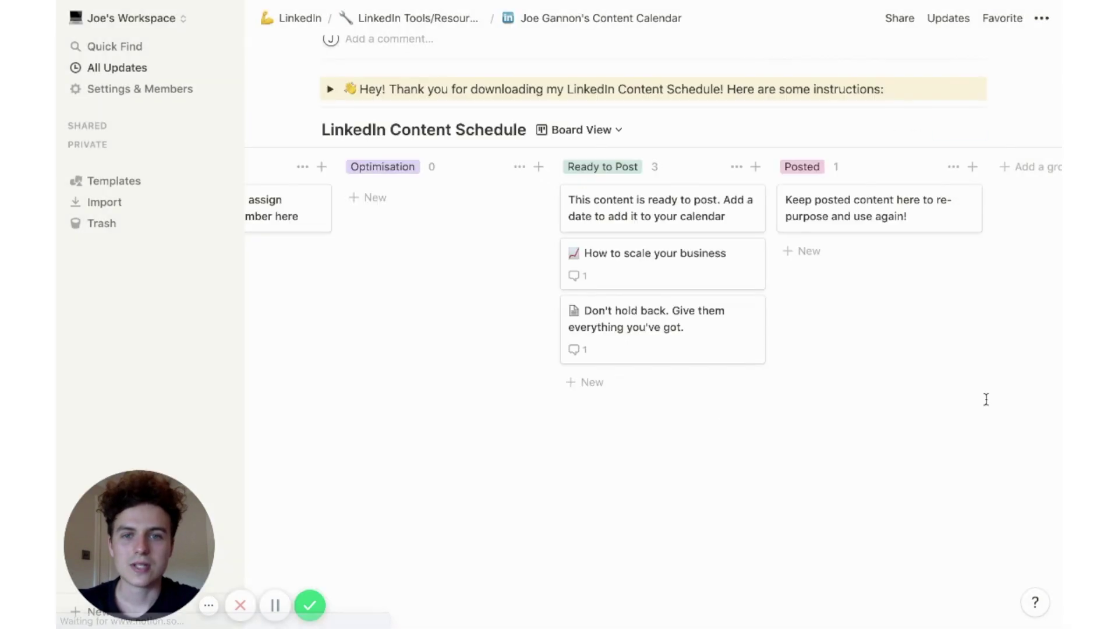
{"action": "left_click", "coordinate": [610, 137]}
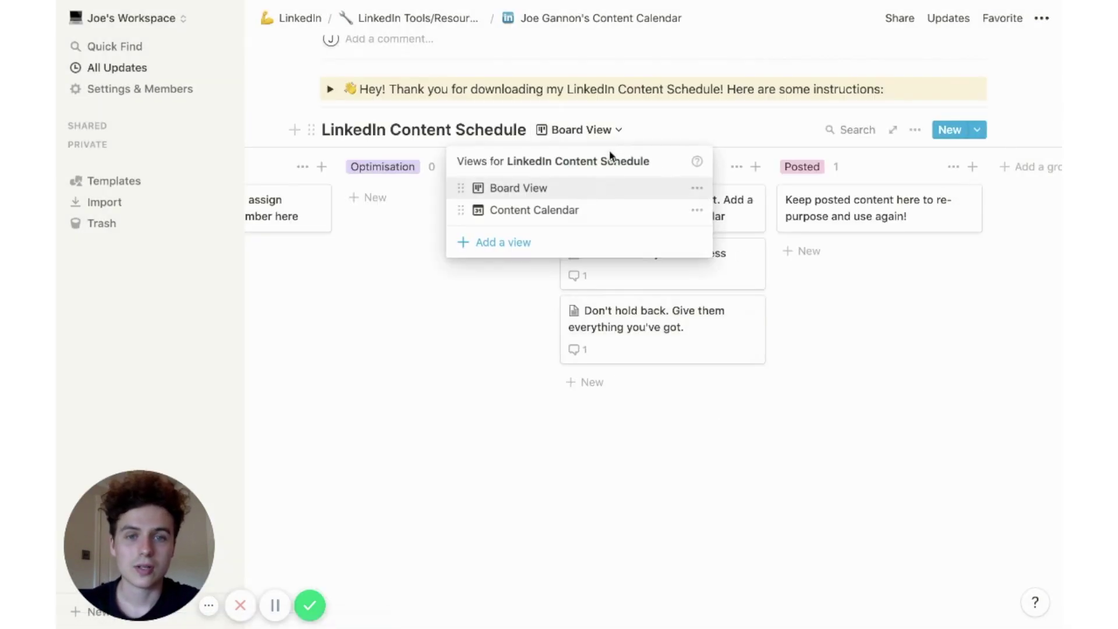
{"action": "left_click", "coordinate": [587, 210]}
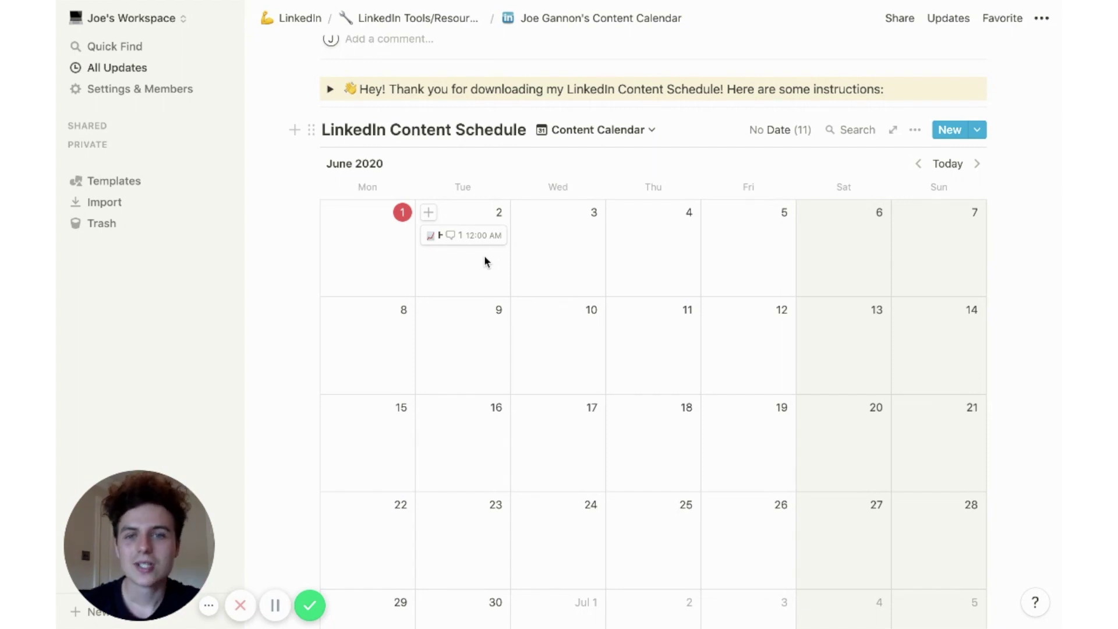
{"action": "left_click", "coordinate": [481, 239]}
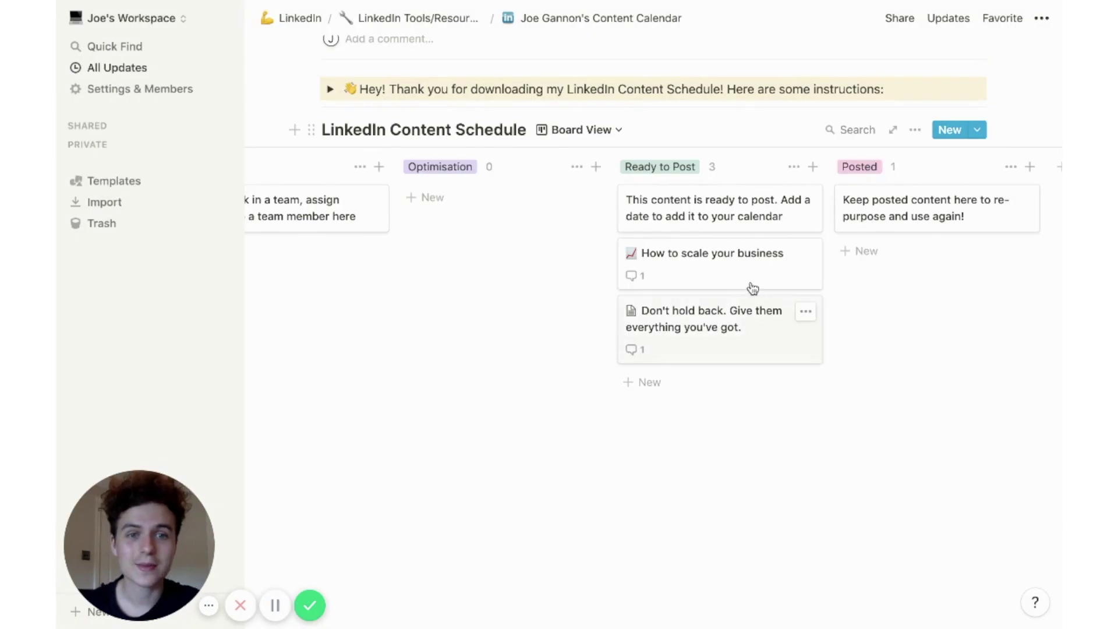
Drag the How to scale your business card from Ready to Post into Posted
{"action": "left_click_drag", "start_coordinate": [783, 263], "coordinate": [891, 259]}
{"action": "scroll", "coordinate": [851, 361], "scroll_direction": "right", "scroll_amount": 3}
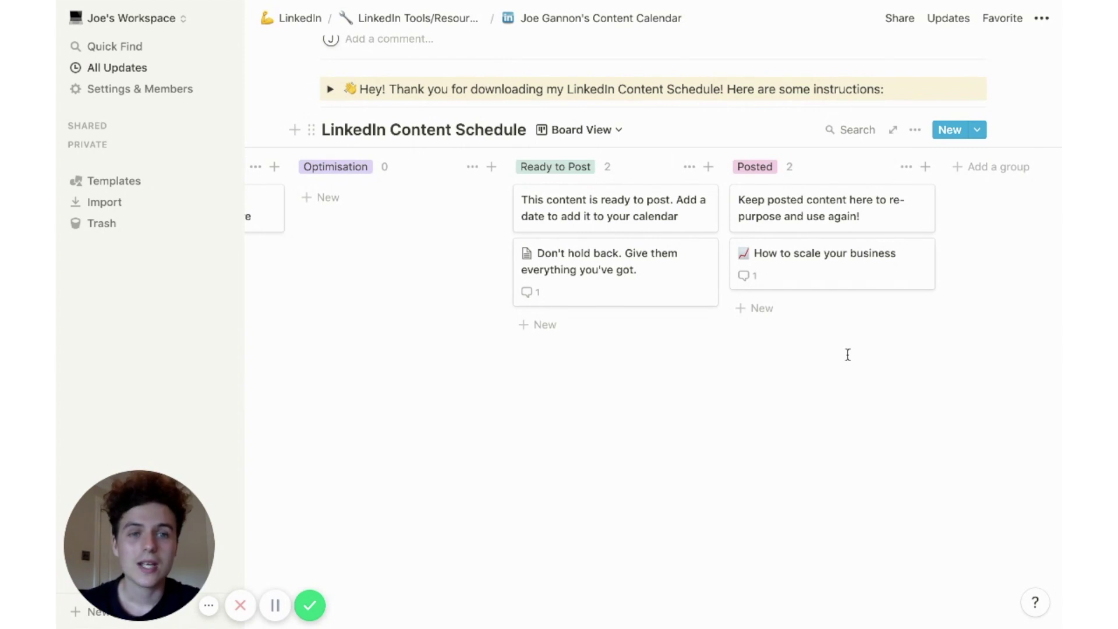
{"action": "left_click", "coordinate": [615, 129]}
{"action": "left_click", "coordinate": [580, 208]}
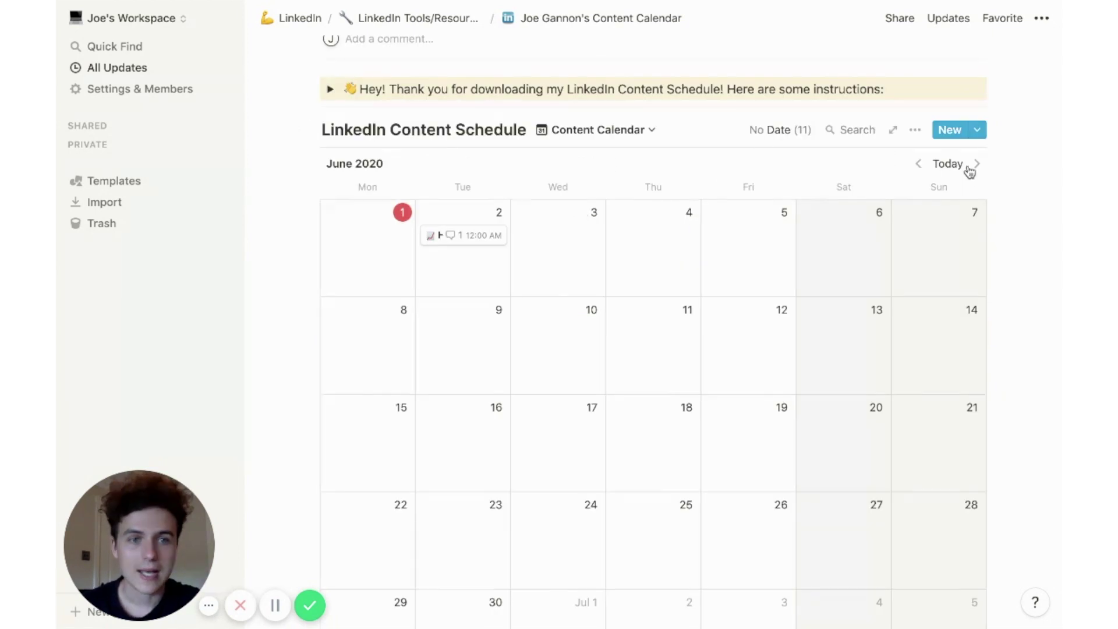
{"action": "left_click", "coordinate": [919, 164]}
{"action": "left_click", "coordinate": [921, 164]}
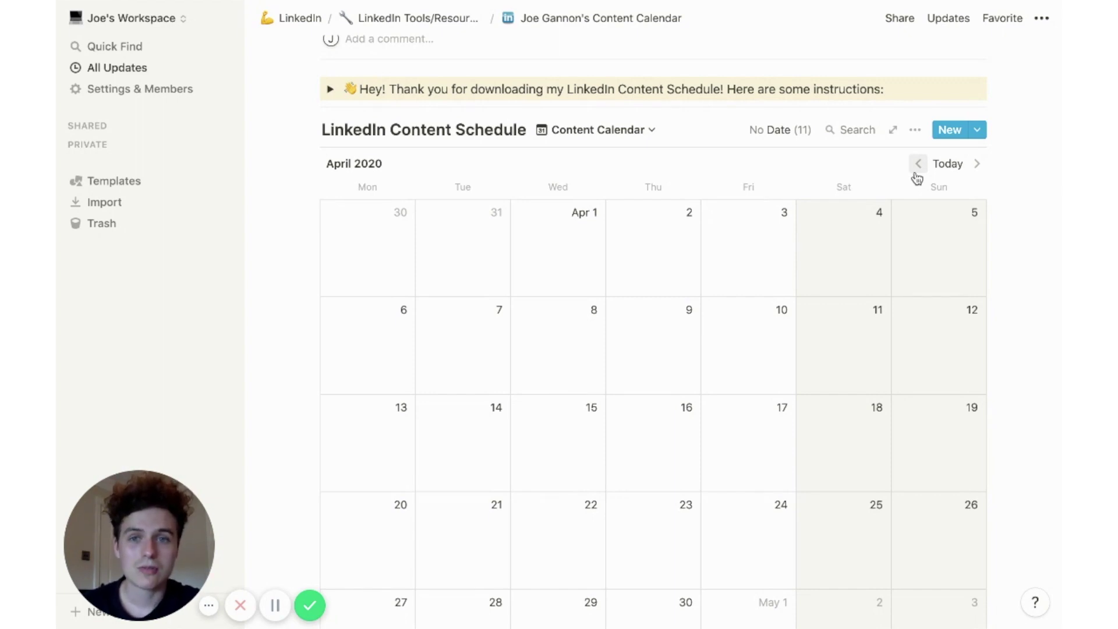
{"action": "left_click", "coordinate": [973, 169]}
{"action": "left_click", "coordinate": [974, 169]}
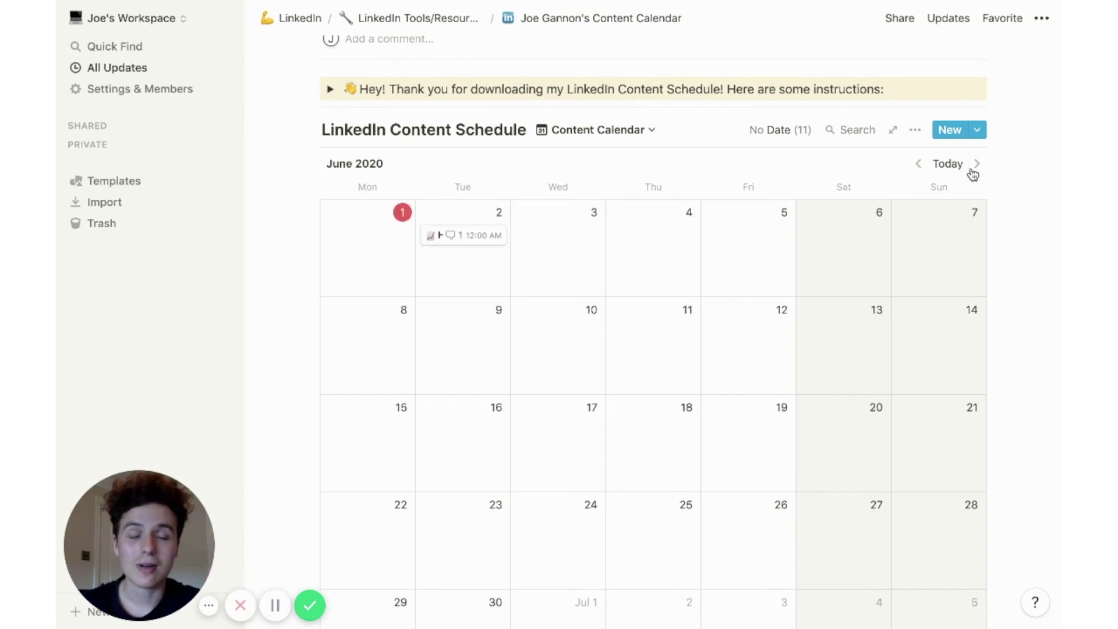
{"action": "left_click", "coordinate": [634, 137]}
{"action": "left_click", "coordinate": [577, 175]}
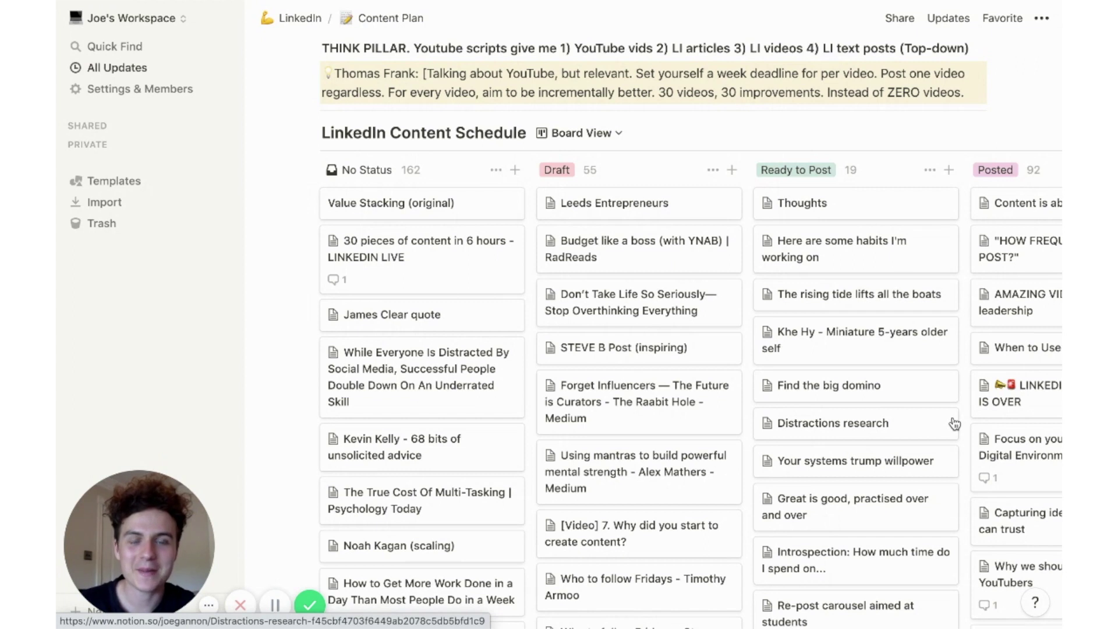
{"action": "scroll", "coordinate": [908, 419], "scroll_direction": "right", "scroll_amount": 5}
{"action": "scroll", "coordinate": [899, 418], "scroll_direction": "right", "scroll_amount": 3}
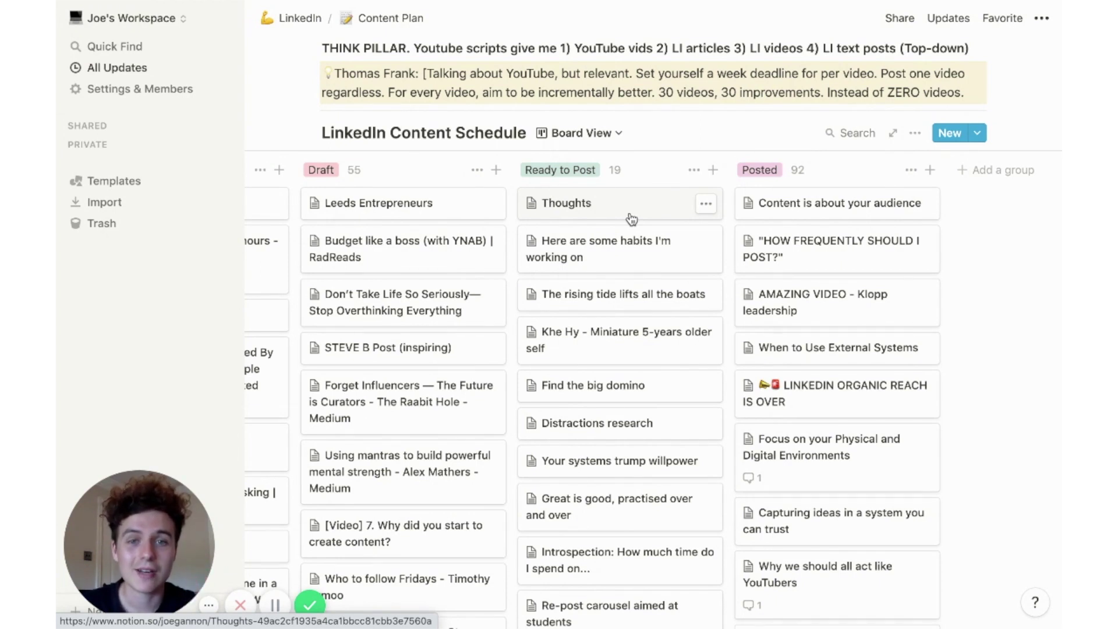
{"action": "scroll", "coordinate": [985, 273], "scroll_direction": "down", "scroll_amount": 1}
{"action": "scroll", "coordinate": [985, 274], "scroll_direction": "right", "scroll_amount": 2}
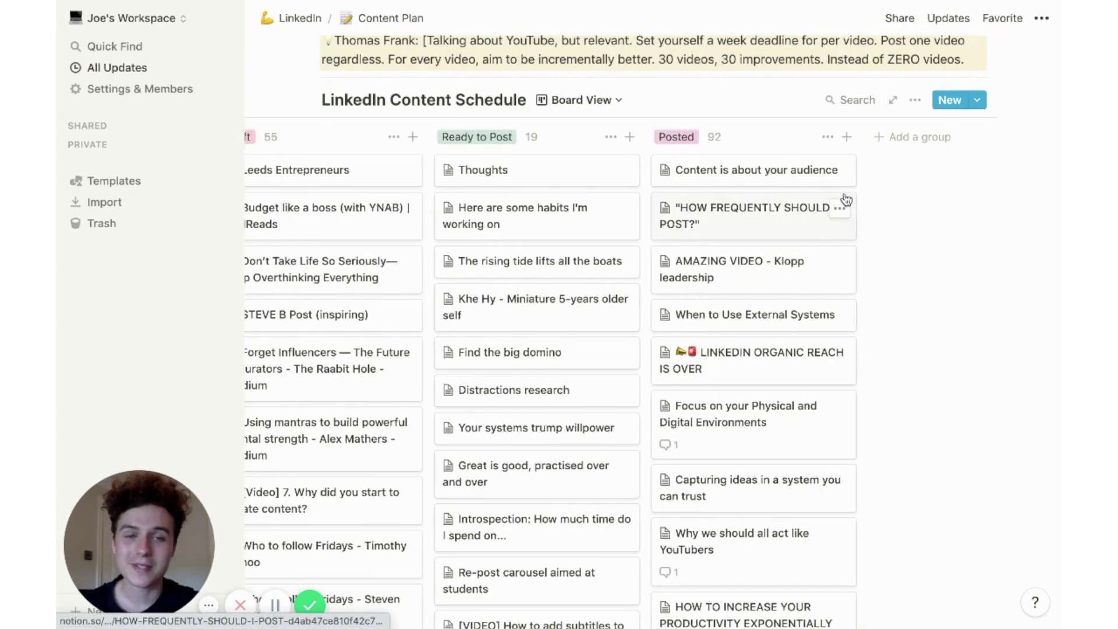
Open the Content is about your audience post, look over its body, and close it
{"action": "left_click", "coordinate": [804, 179]}
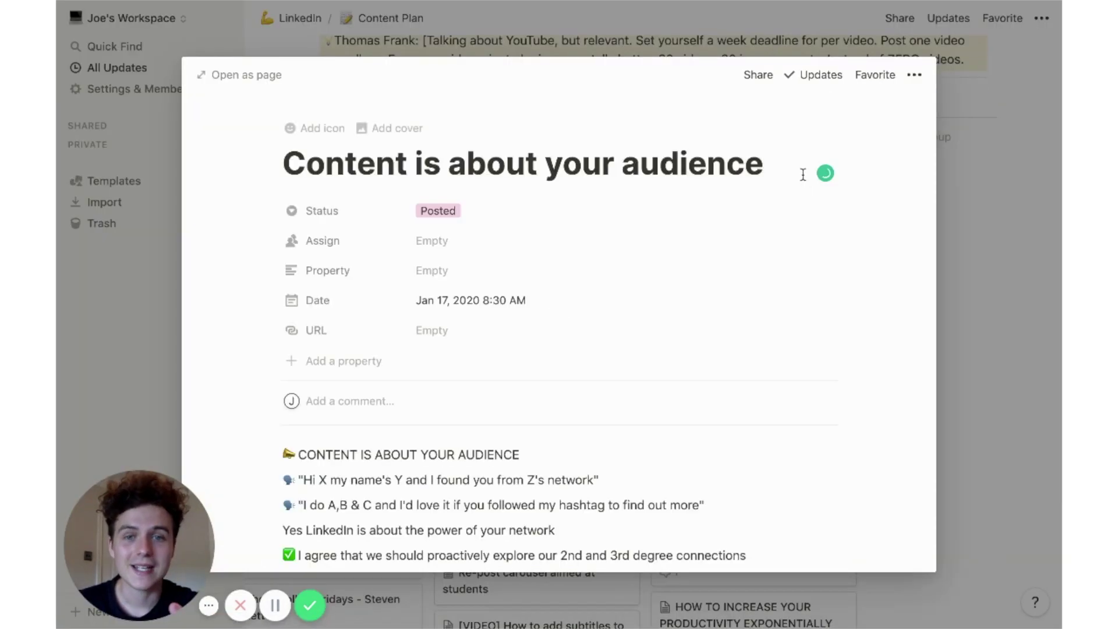
{"action": "scroll", "coordinate": [764, 339], "scroll_direction": "down", "scroll_amount": 5}
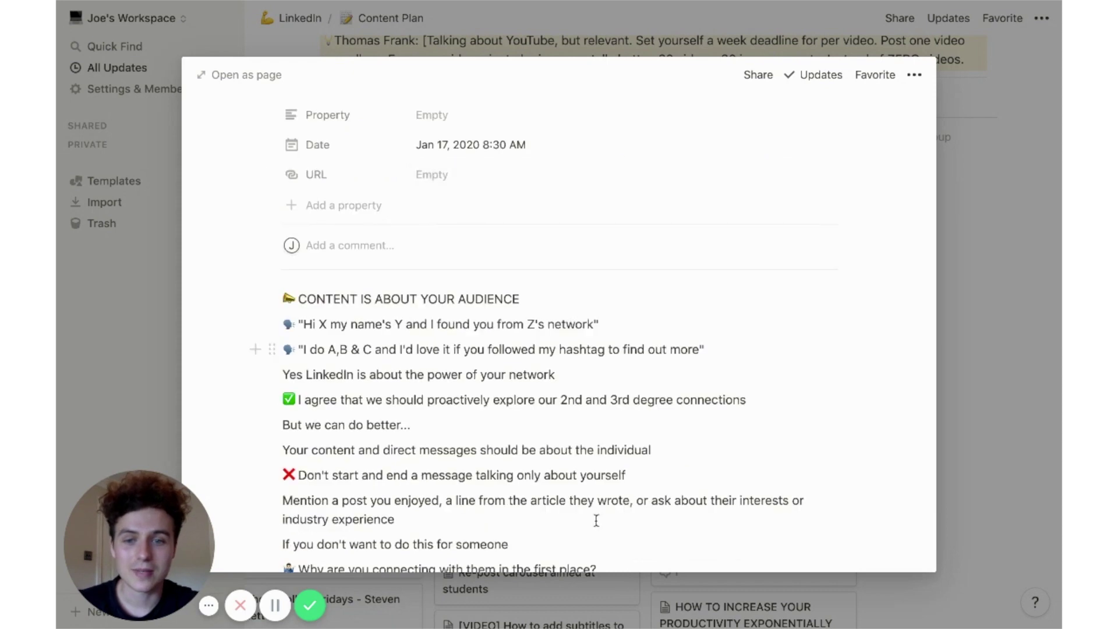
{"action": "scroll", "coordinate": [597, 520], "scroll_direction": "down", "scroll_amount": 1}
{"action": "left_click_drag", "start_coordinate": [287, 272], "coordinate": [565, 448]}
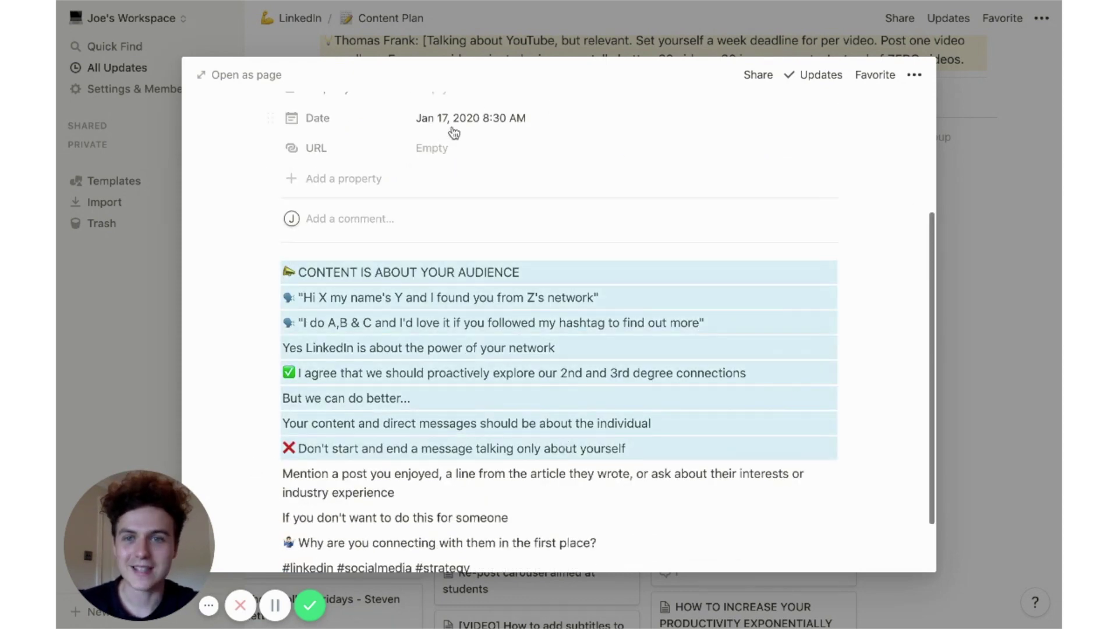
{"action": "key", "text": "Escape"}
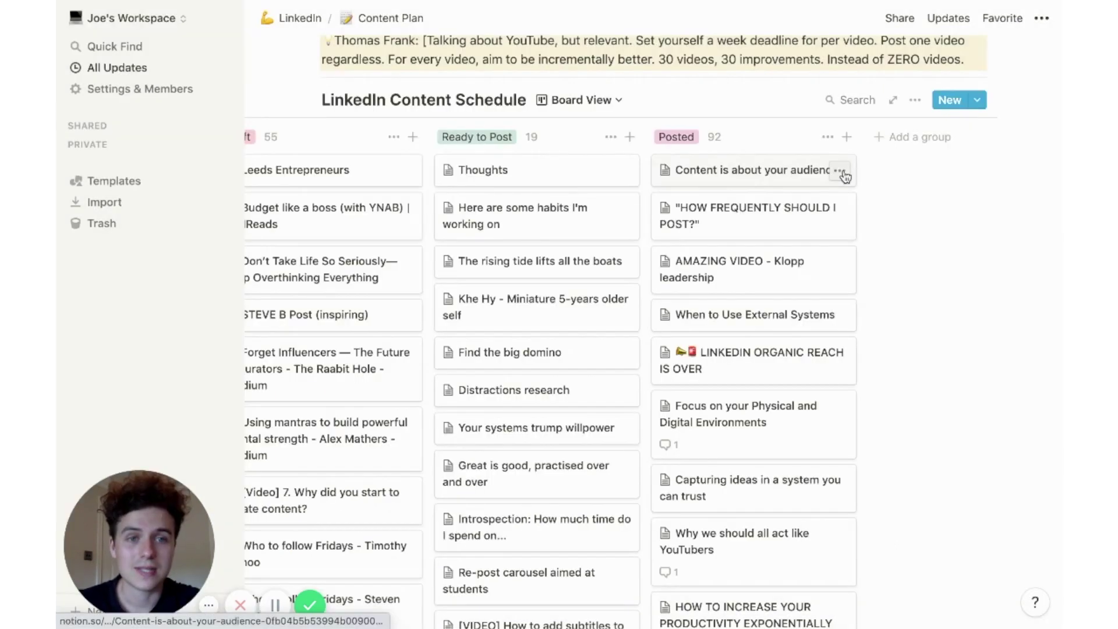
Duplicate the Content is about your audience card and move the copy into No Status
{"action": "left_click", "coordinate": [839, 170]}
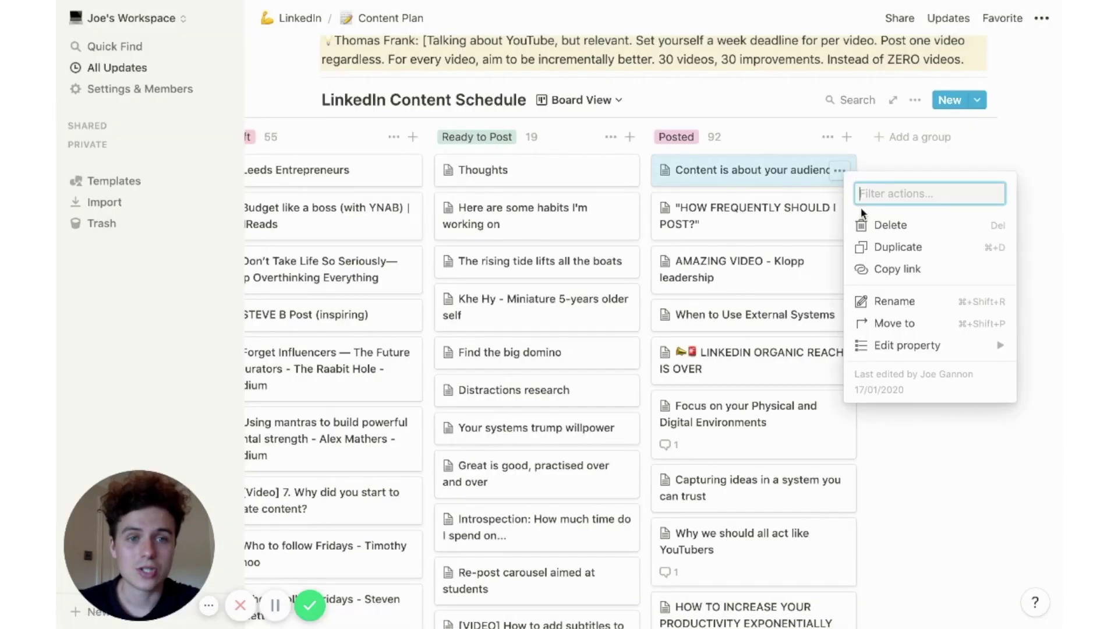
{"action": "left_click", "coordinate": [868, 243]}
{"action": "left_click_drag", "start_coordinate": [761, 217], "coordinate": [314, 170]}
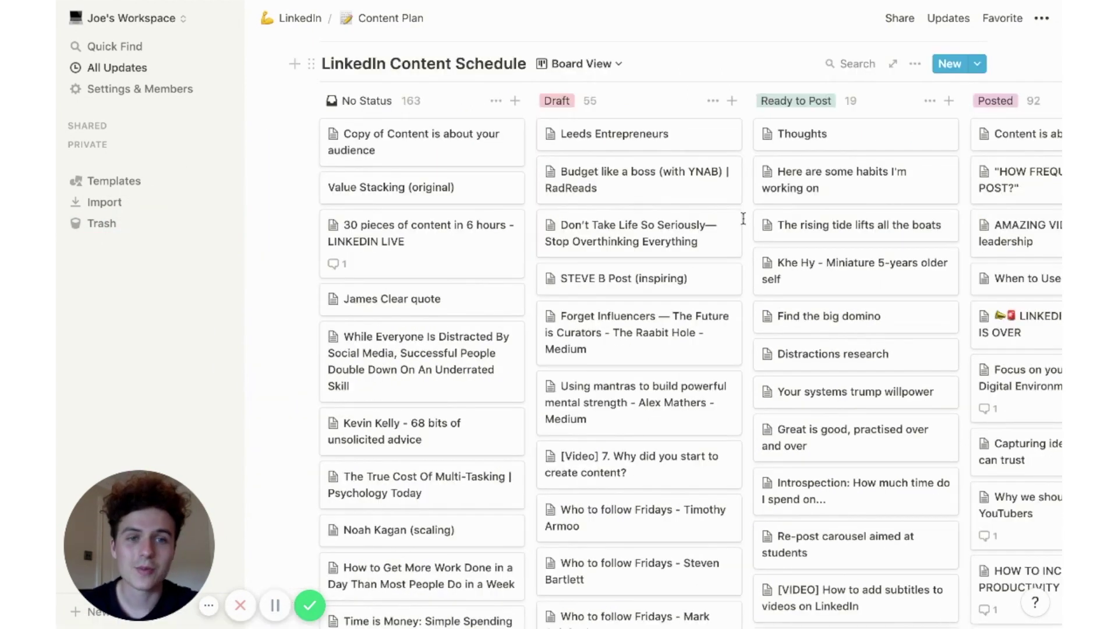
Switch to the Content Calendar view and reschedule the 'Who to follow Fridays' post from June 12 to June 10, 2020
{"action": "left_click", "coordinate": [615, 64]}
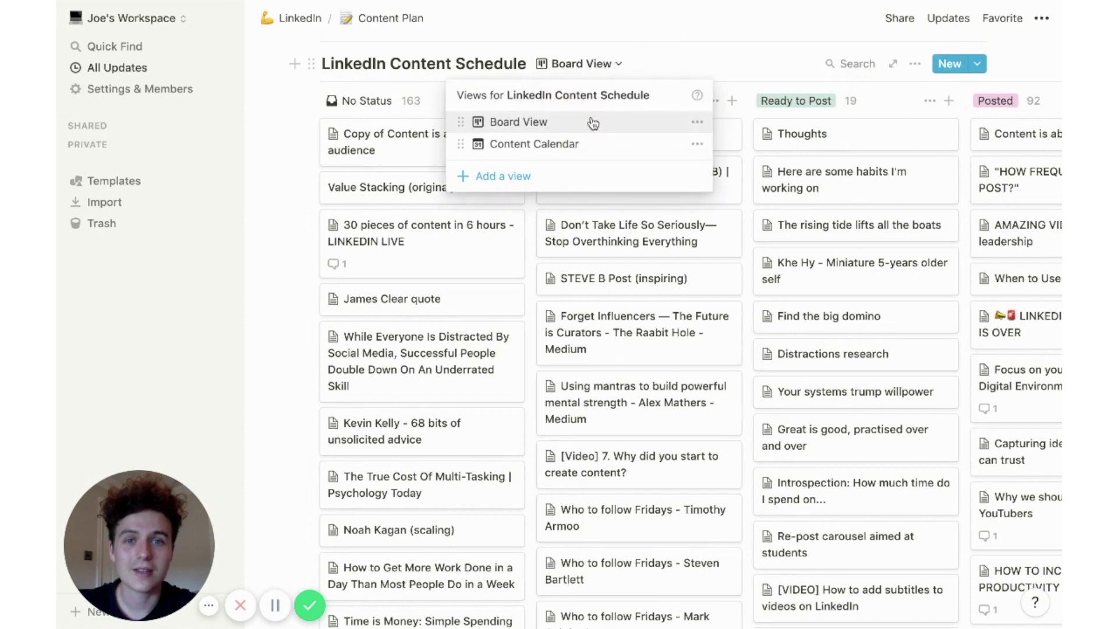
{"action": "left_click", "coordinate": [575, 145]}
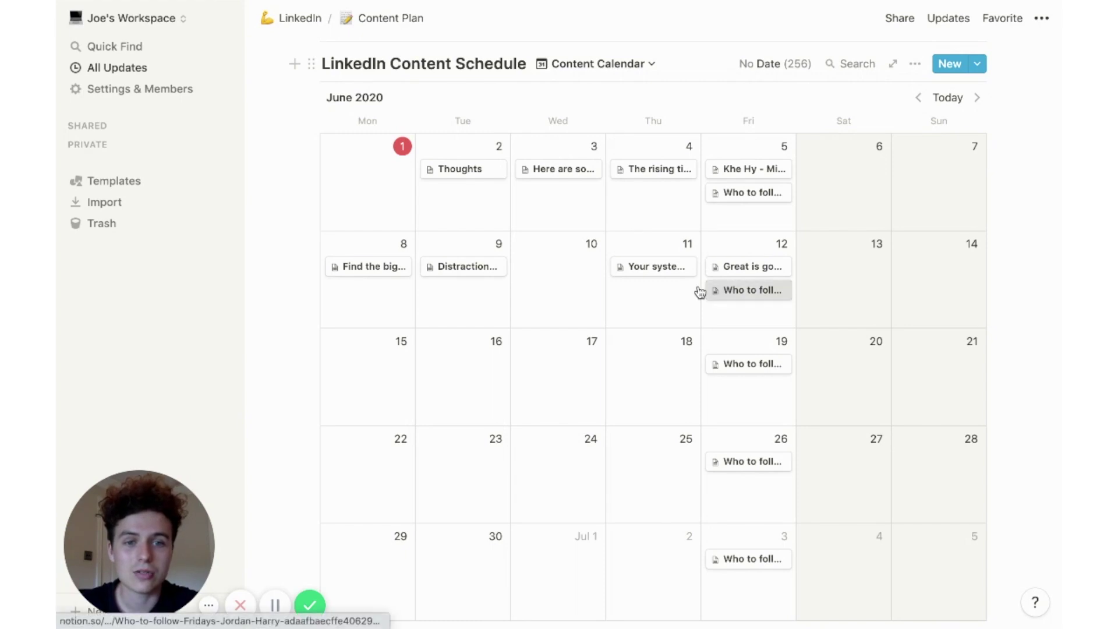
{"action": "left_click_drag", "start_coordinate": [617, 283], "coordinate": [574, 269]}
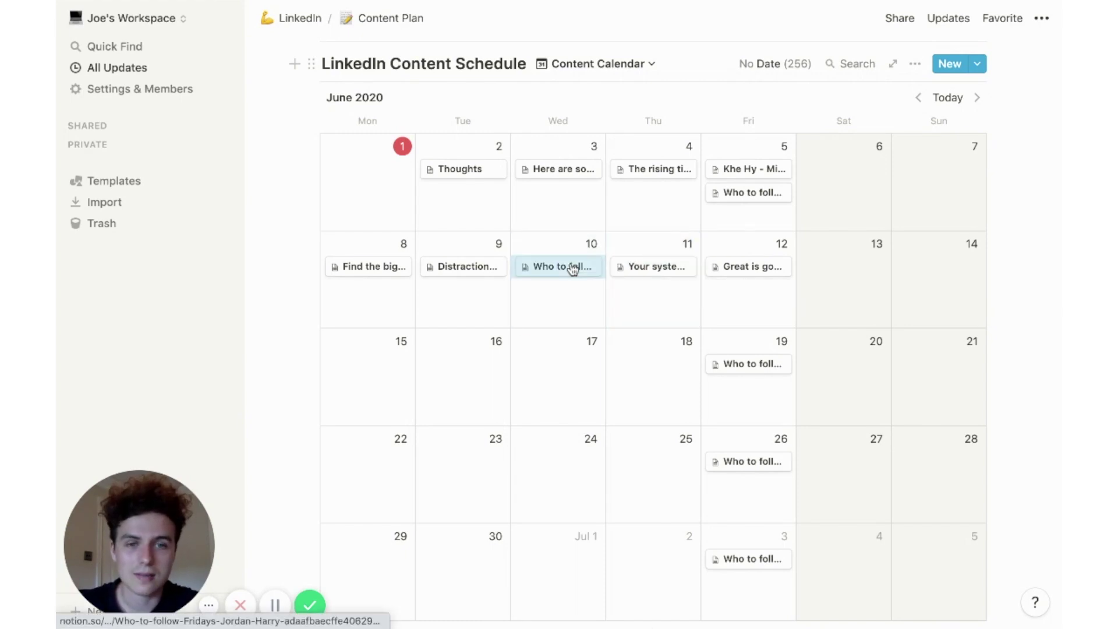